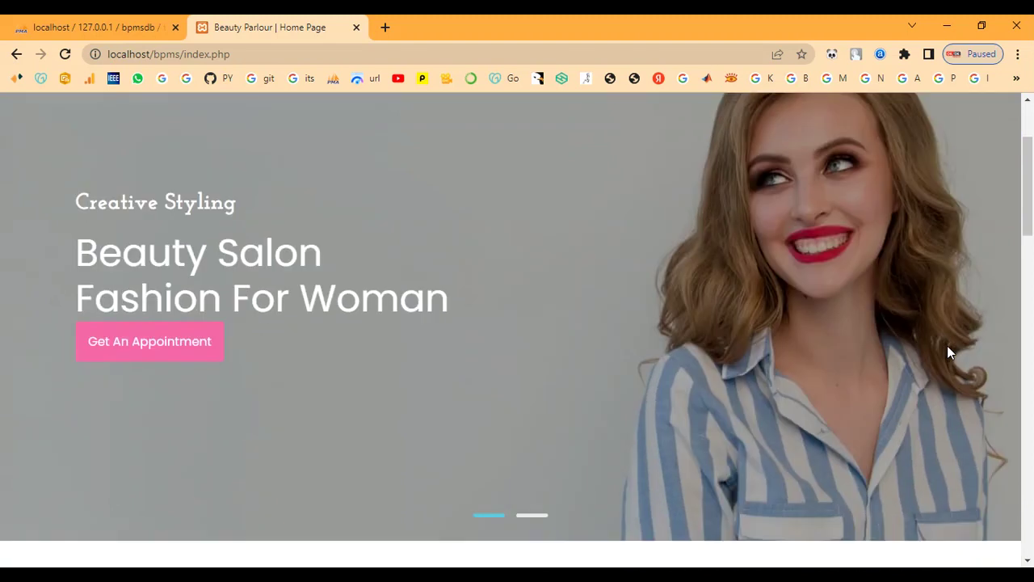
# Scroll through the home page sections down to the footer and back up.
pyautogui.scroll(-5, 948, 353)
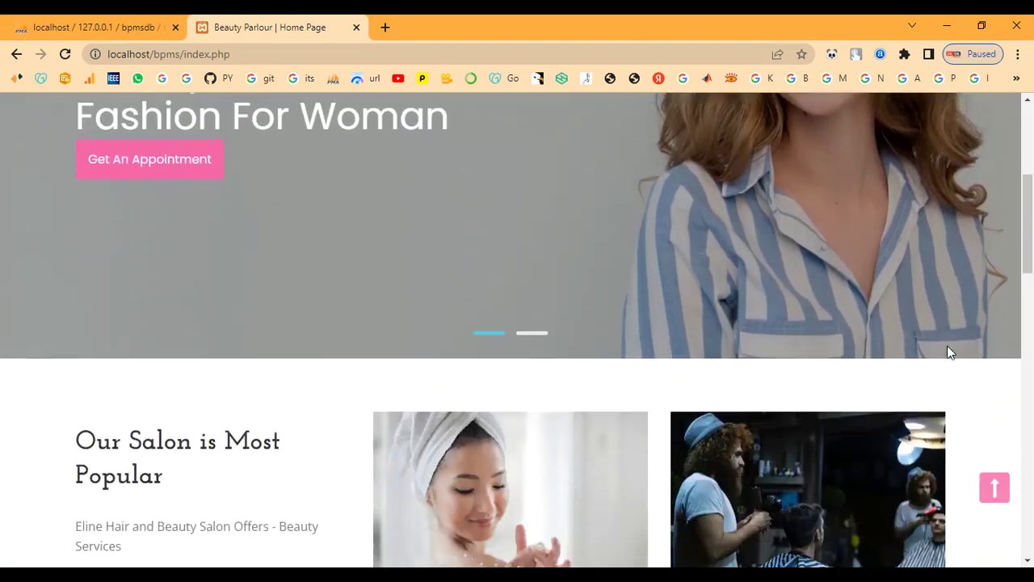
pyautogui.scroll(-5, 949, 352)
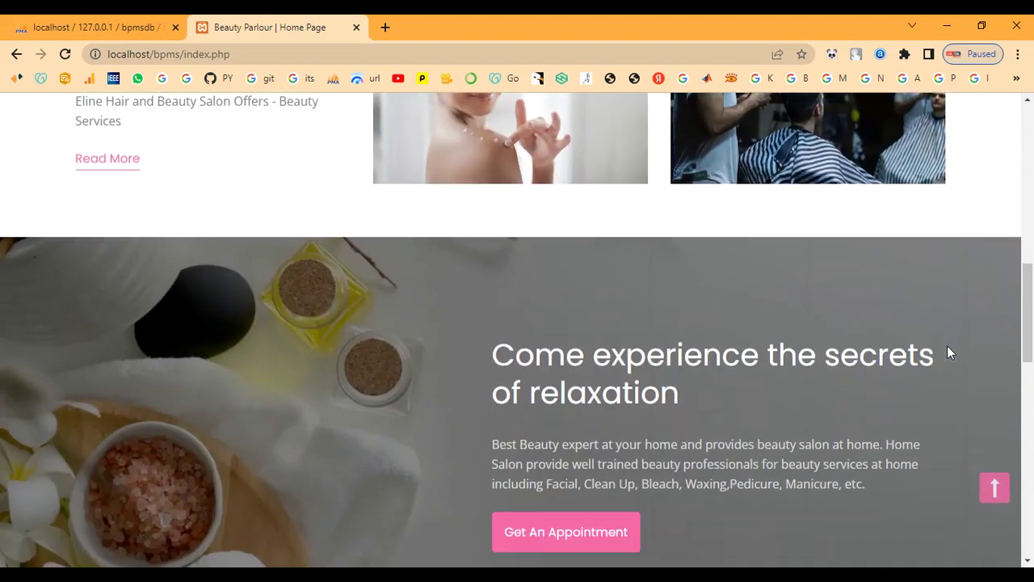
pyautogui.scroll(-5, 949, 353)
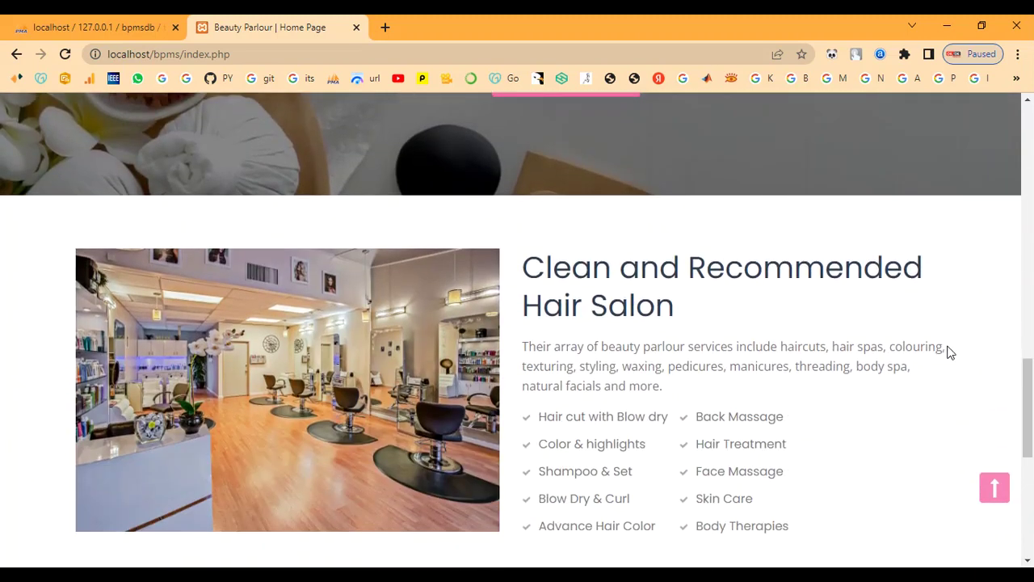
pyautogui.scroll(-5, 949, 352)
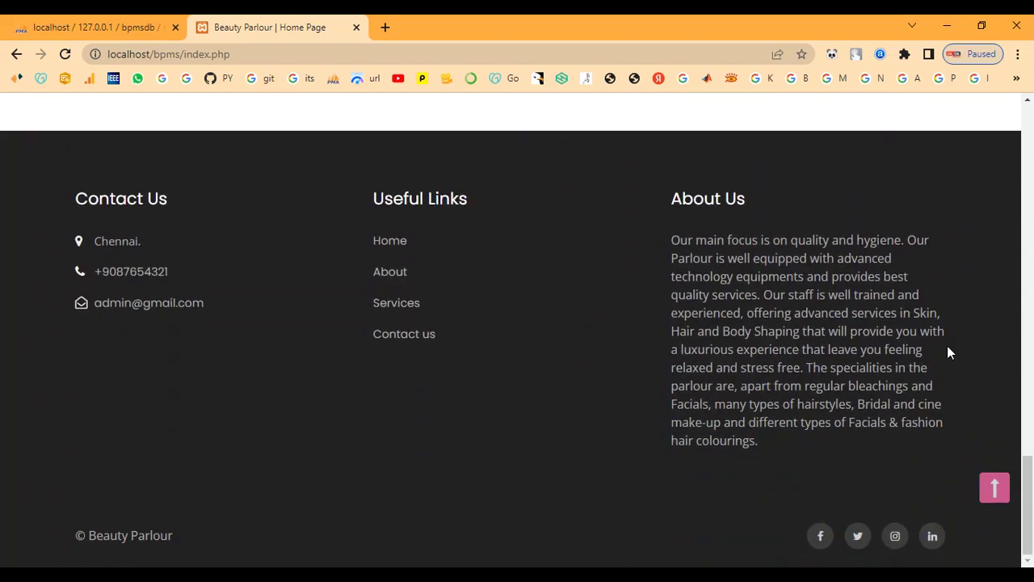
pyautogui.scroll(10, 949, 352)
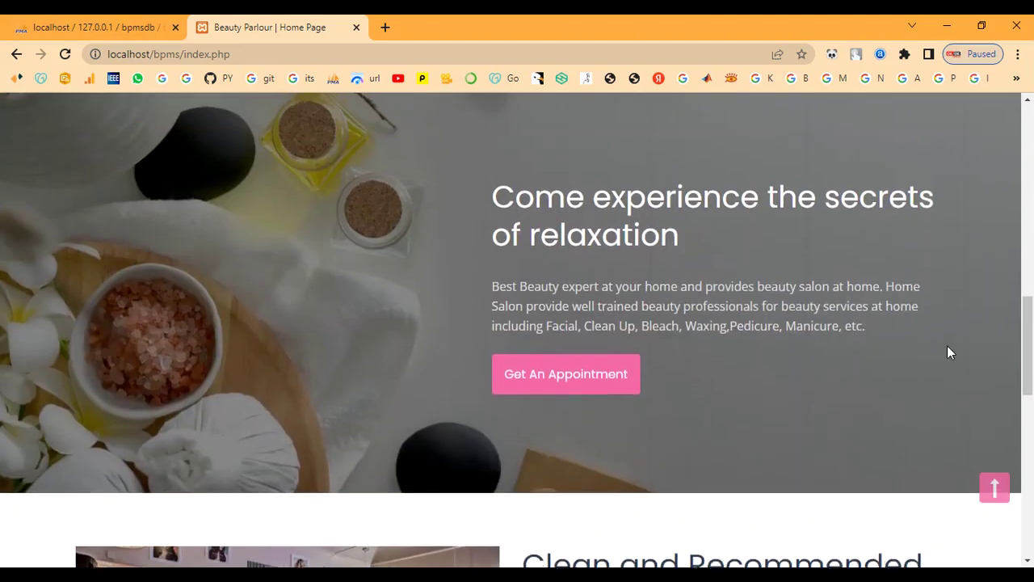
pyautogui.scroll(12, 949, 352)
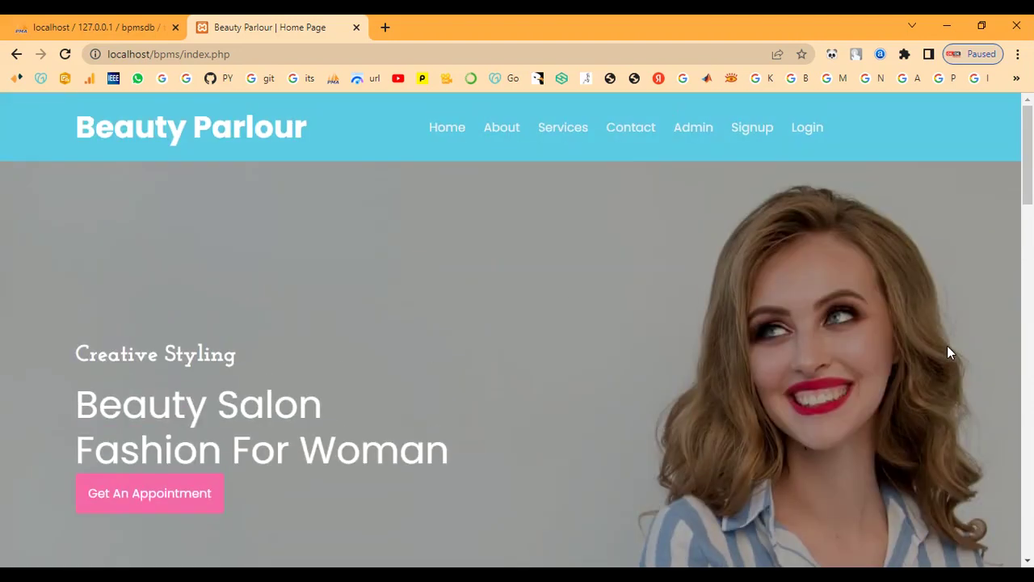
# Open the About Us page and browse its Waxing, Facial, Hair Cut and Body Spa listings.
pyautogui.click(502, 129)
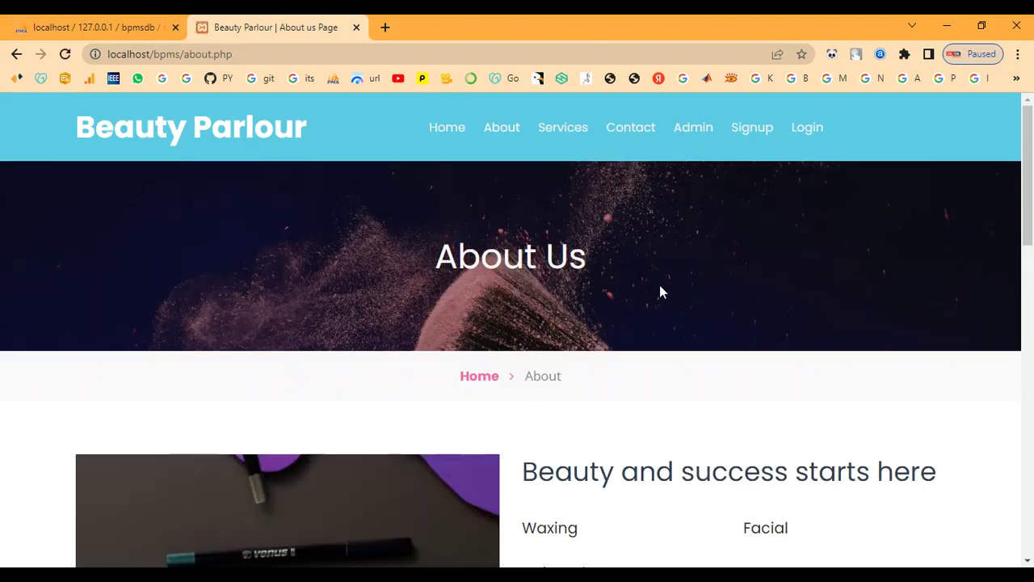
pyautogui.scroll(-5, 660, 287)
pyautogui.scroll(-6, 660, 292)
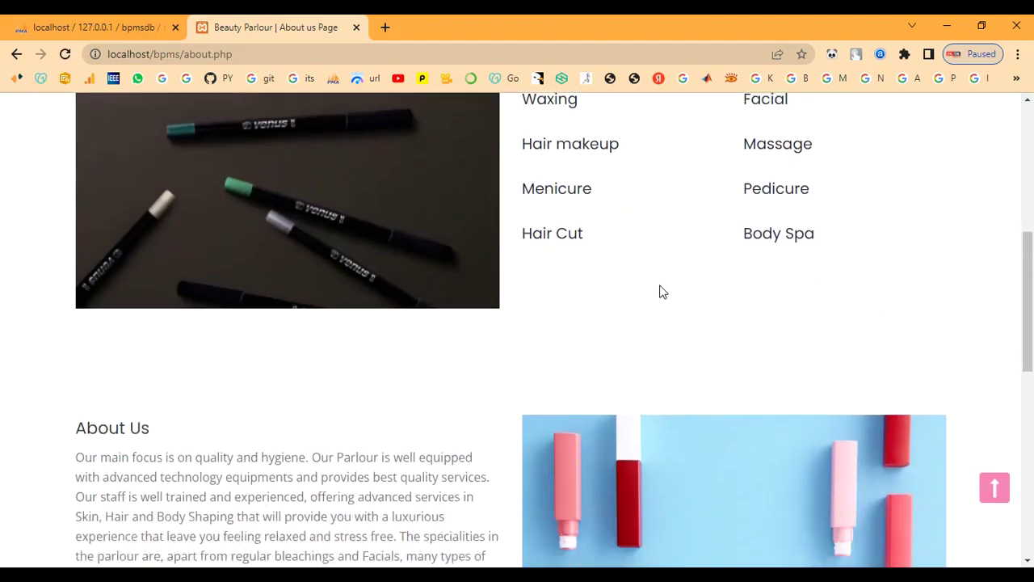
pyautogui.scroll(-3, 660, 291)
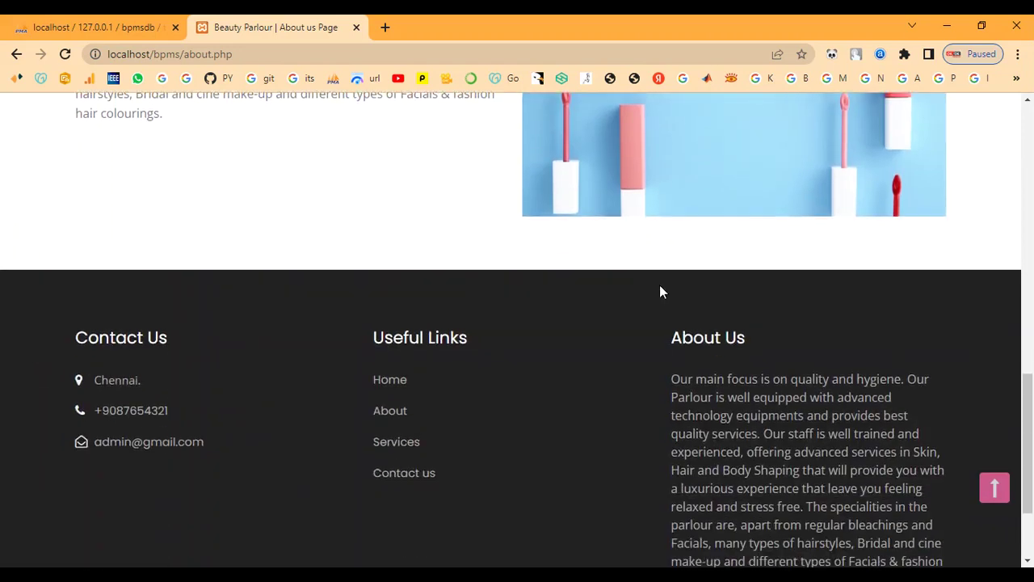
pyautogui.scroll(14, 660, 292)
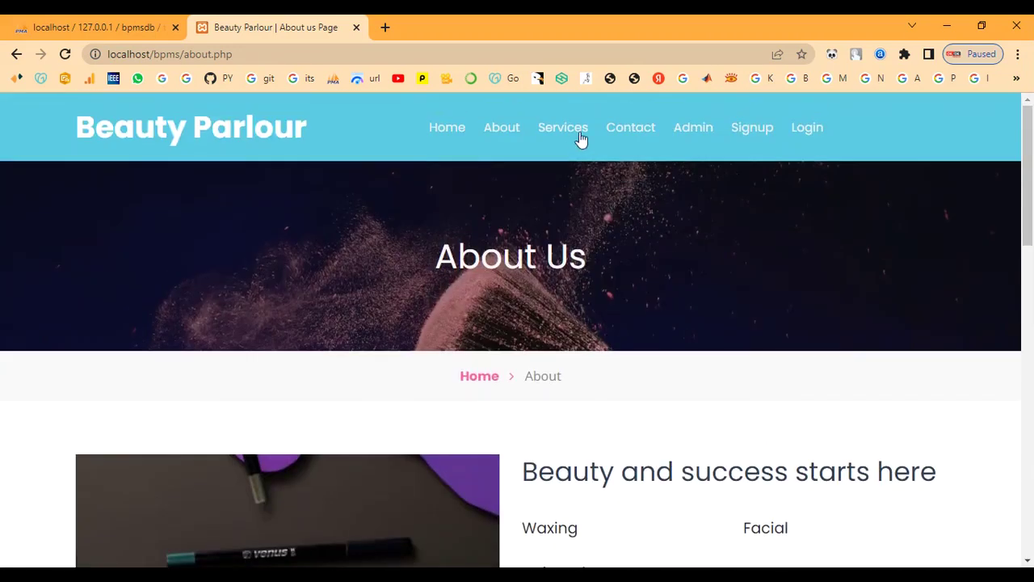
# Browse the Services page's service cards and their costs.
pyautogui.click(571, 132)
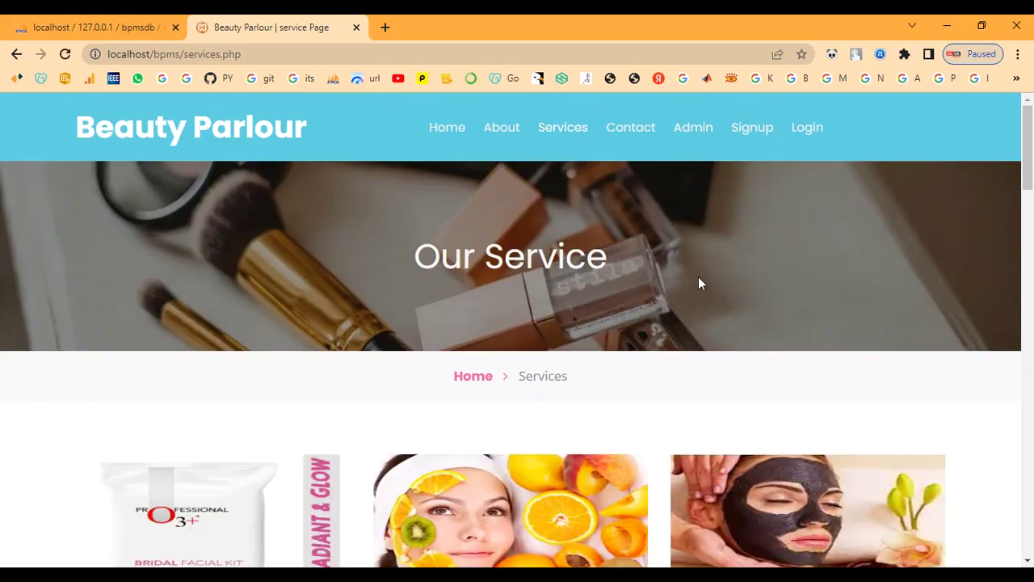
pyautogui.scroll(-4, 700, 283)
pyautogui.scroll(-4, 700, 283)
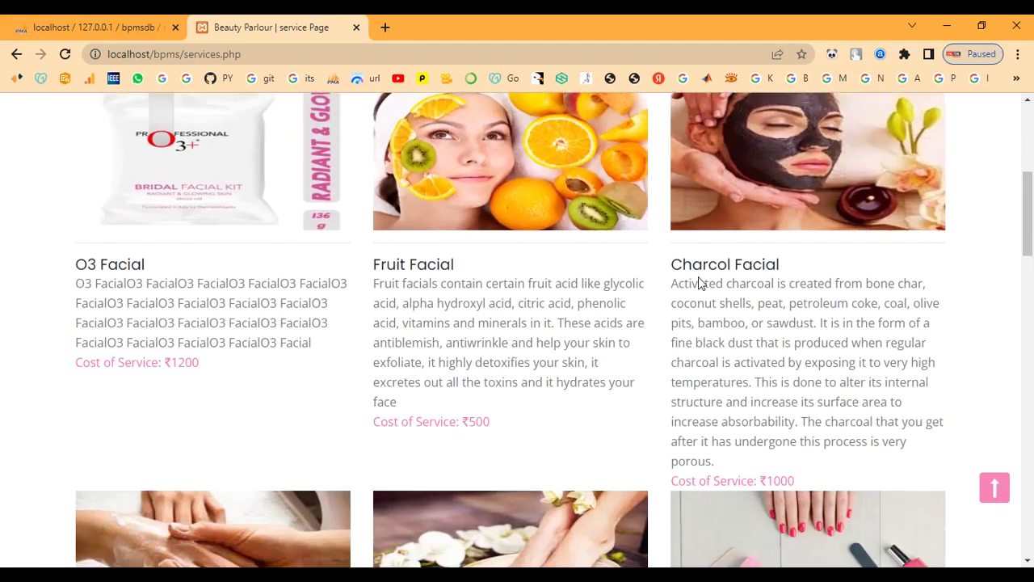
pyautogui.scroll(-1, 699, 283)
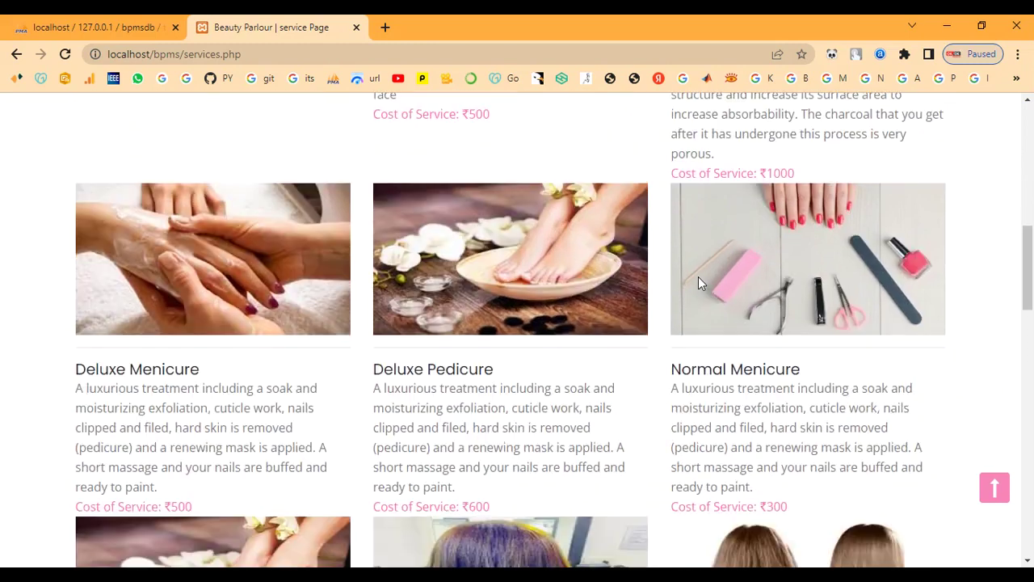
pyautogui.scroll(-5, 698, 277)
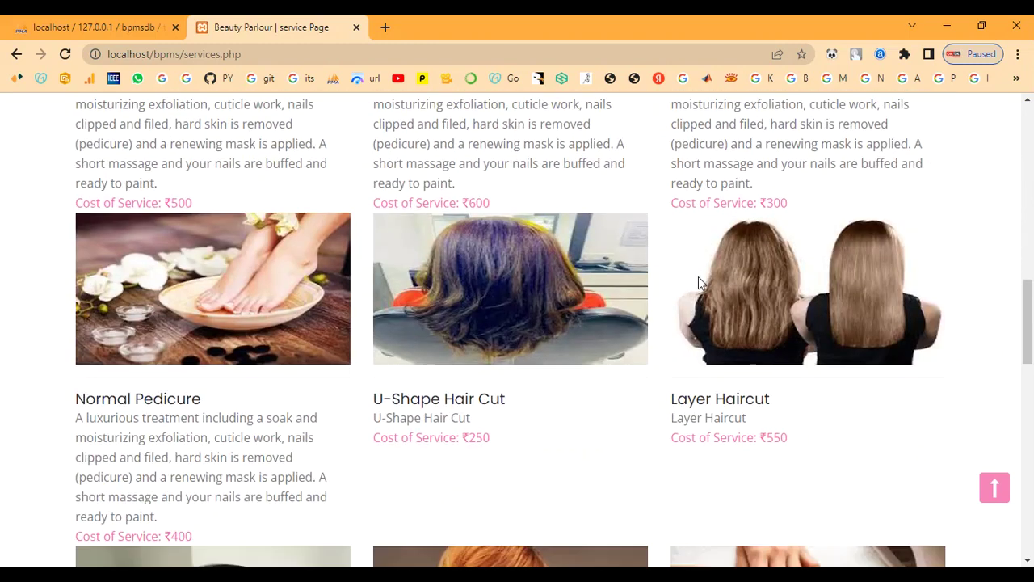
pyautogui.scroll(-10, 700, 283)
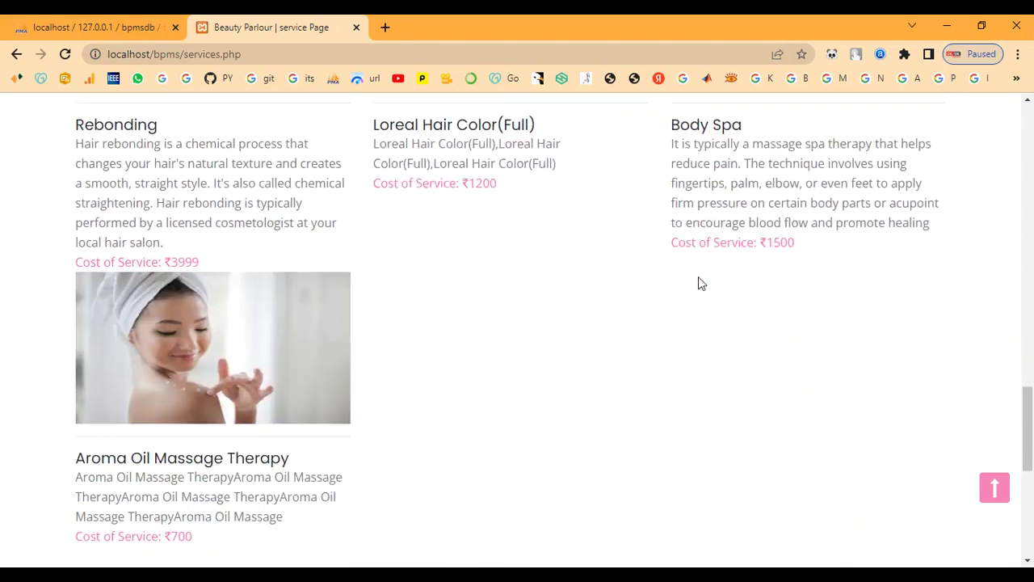
pyautogui.scroll(5, 699, 283)
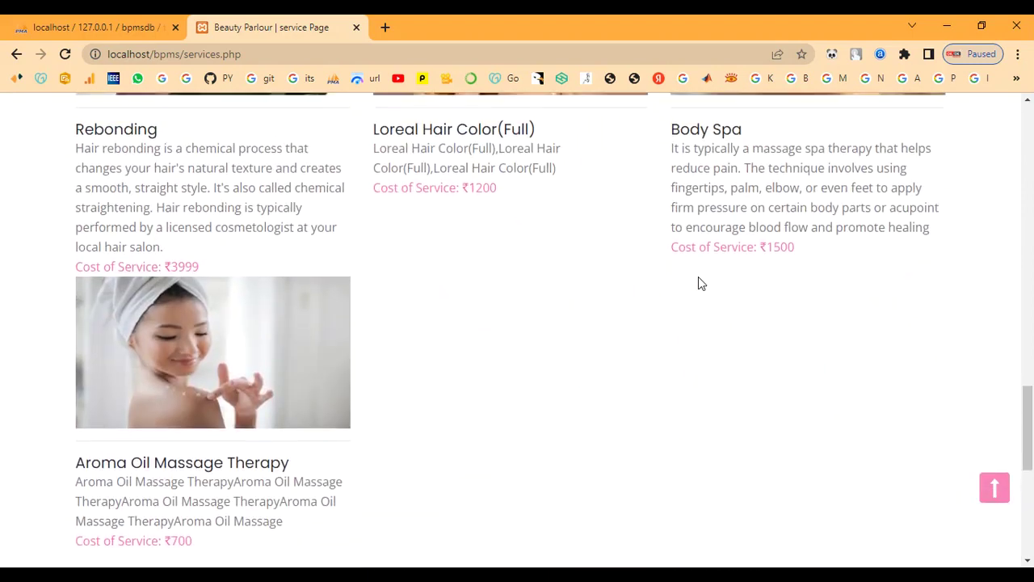
pyautogui.scroll(15, 700, 283)
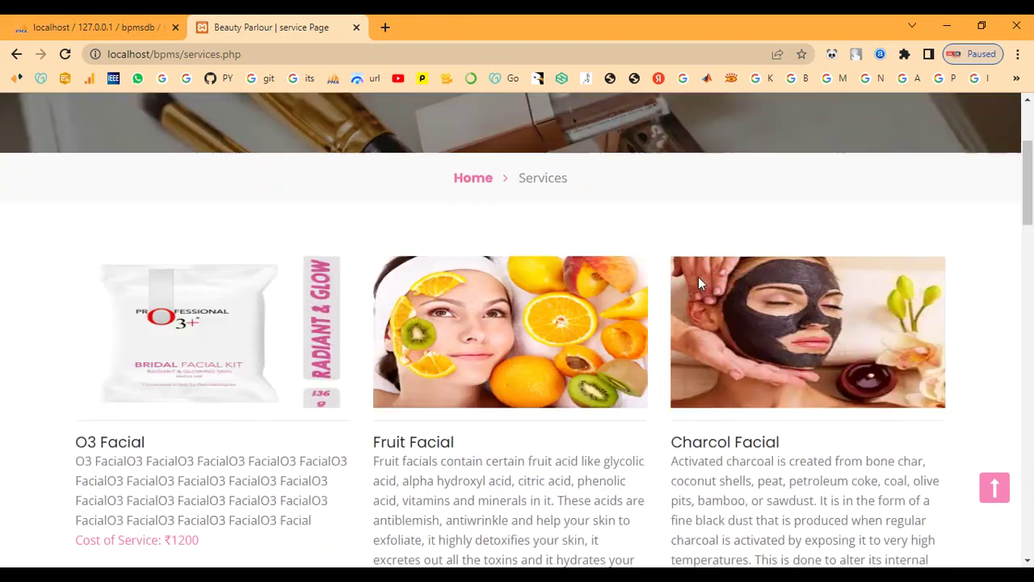
pyautogui.scroll(2, 699, 283)
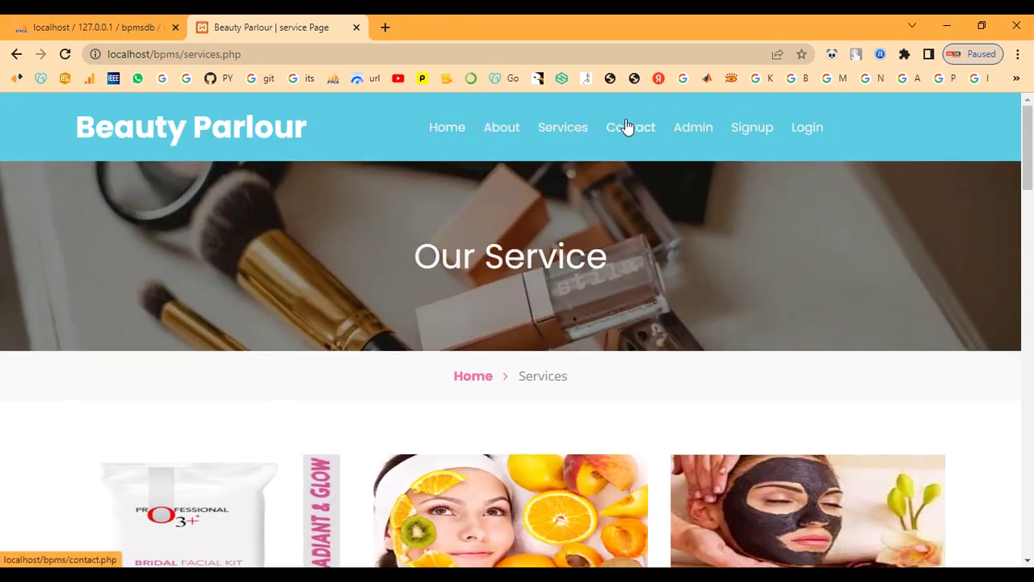
# Open the Contact Us page and look over its message form and contact details.
pyautogui.click(627, 127)
pyautogui.scroll(-3, 643, 253)
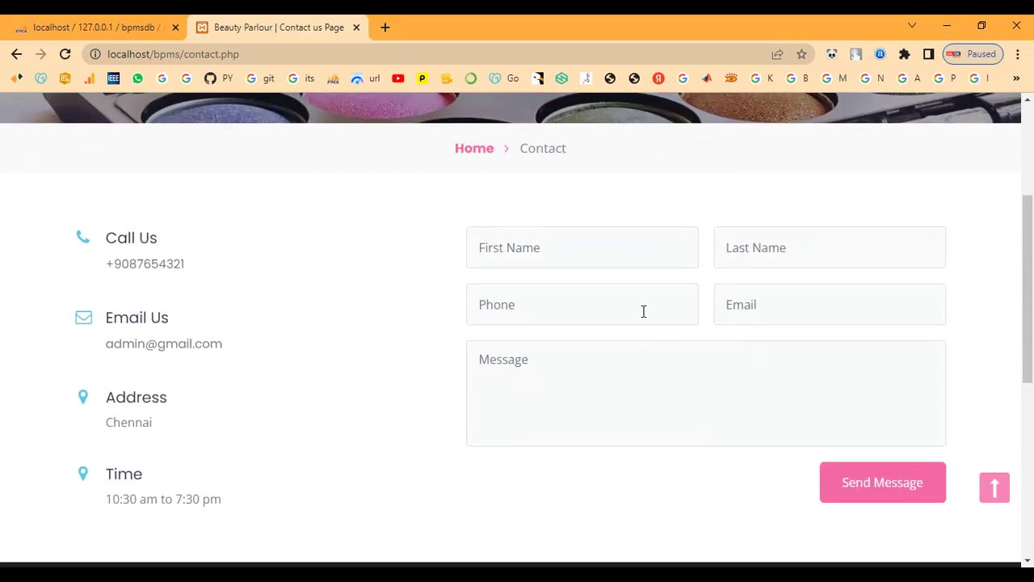
pyautogui.scroll(-6, 643, 311)
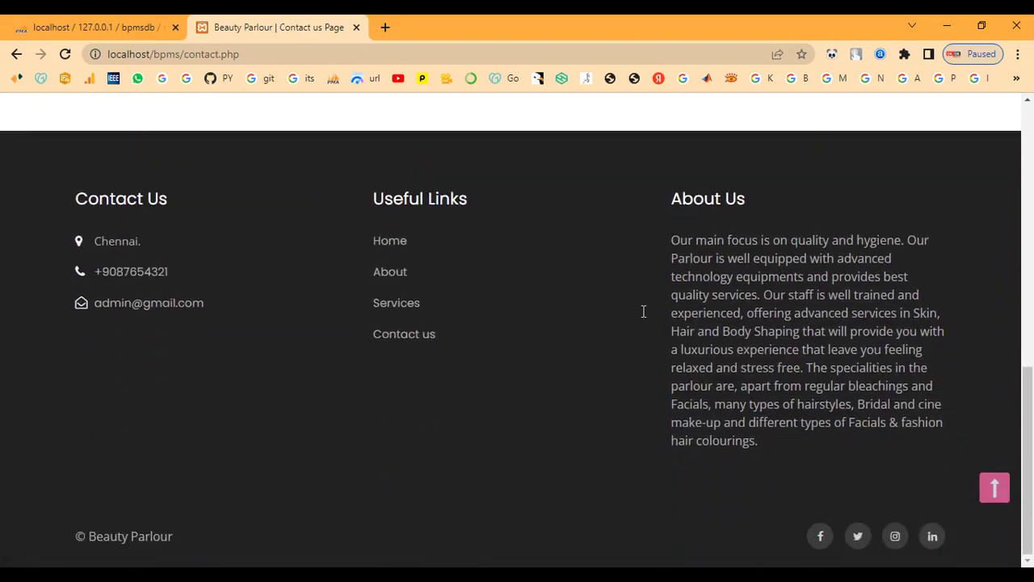
pyautogui.scroll(9, 643, 311)
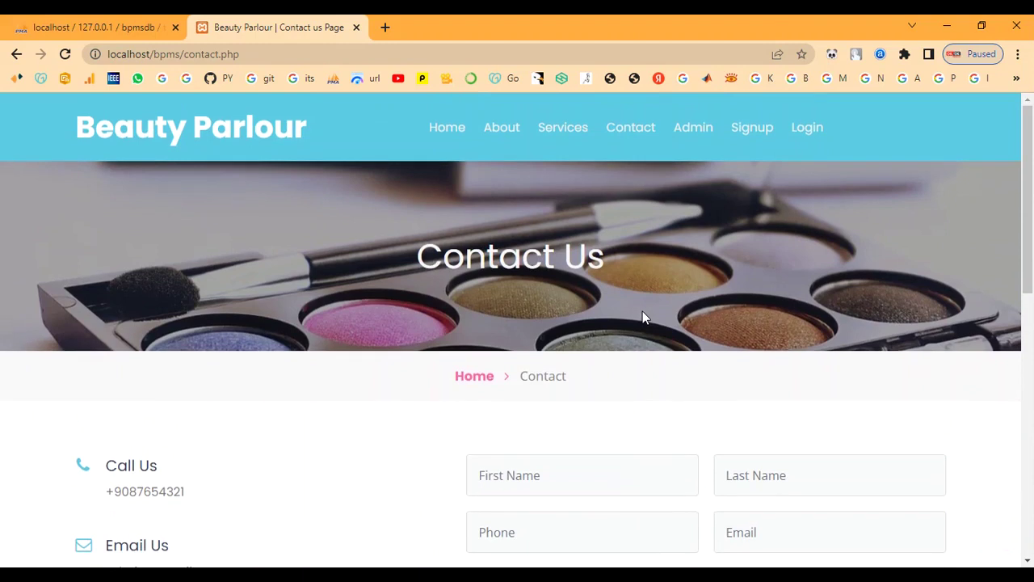
# Sign in to the admin panel with the admin username, declining to save the password.
pyautogui.click(695, 129)
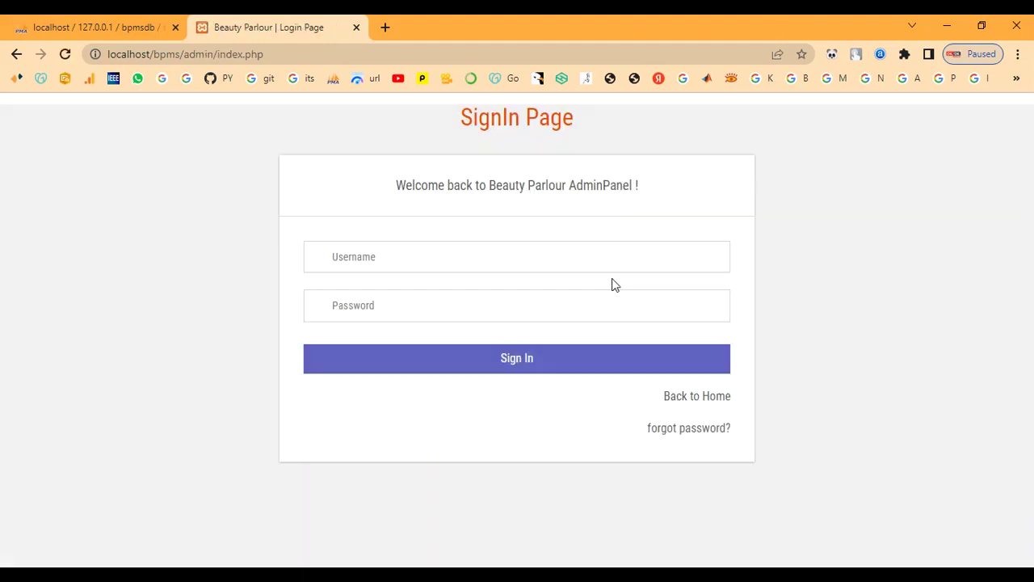
pyautogui.click(489, 258)
pyautogui.write('aTe')
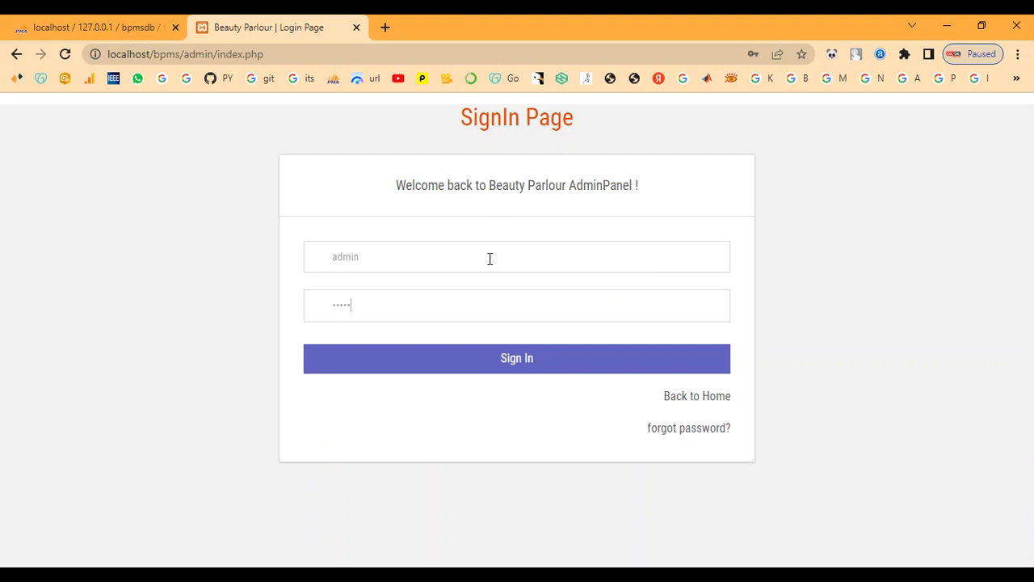
pyautogui.click(455, 347)
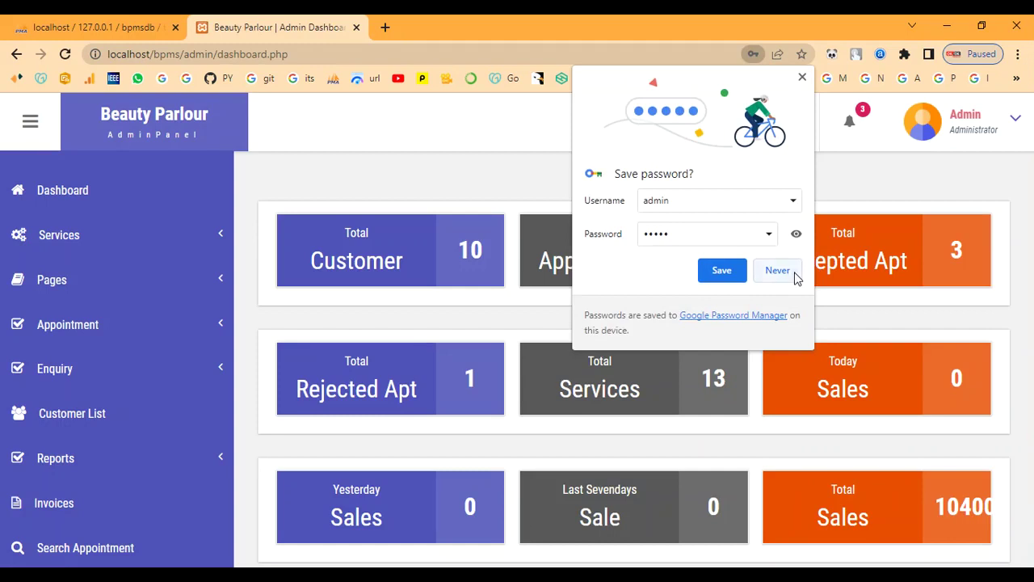
pyautogui.click(792, 278)
# Review the 13-service Manage Services list, then bring up the empty Add Services form.
pyautogui.click(88, 241)
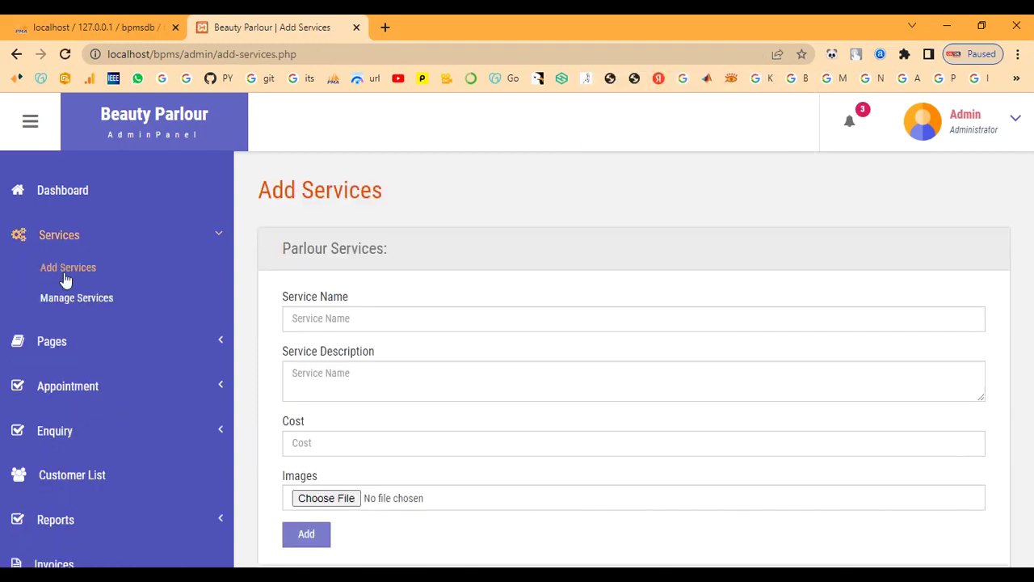
pyautogui.click(80, 297)
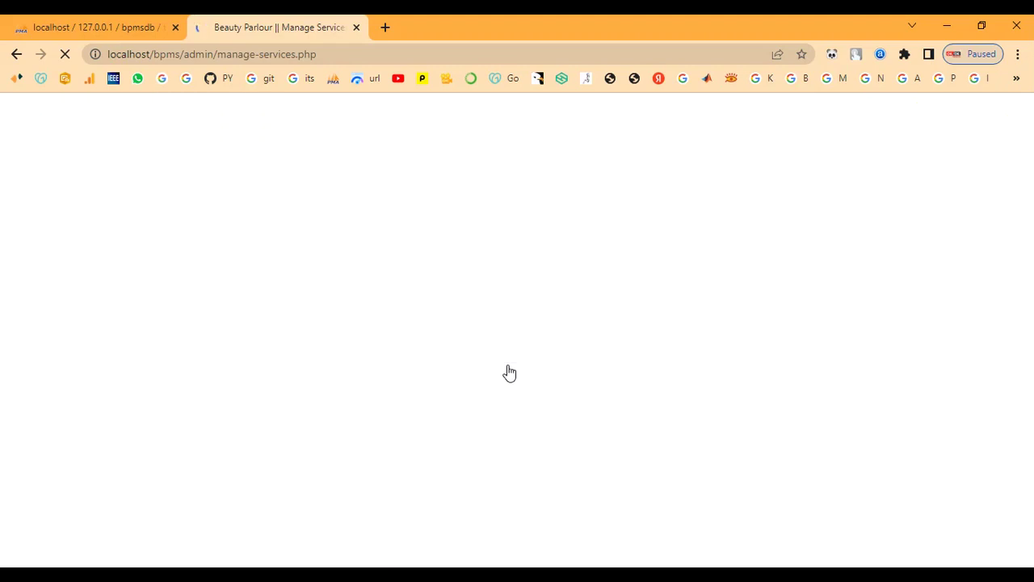
pyautogui.scroll(-1, 509, 371)
pyautogui.scroll(-5, 507, 365)
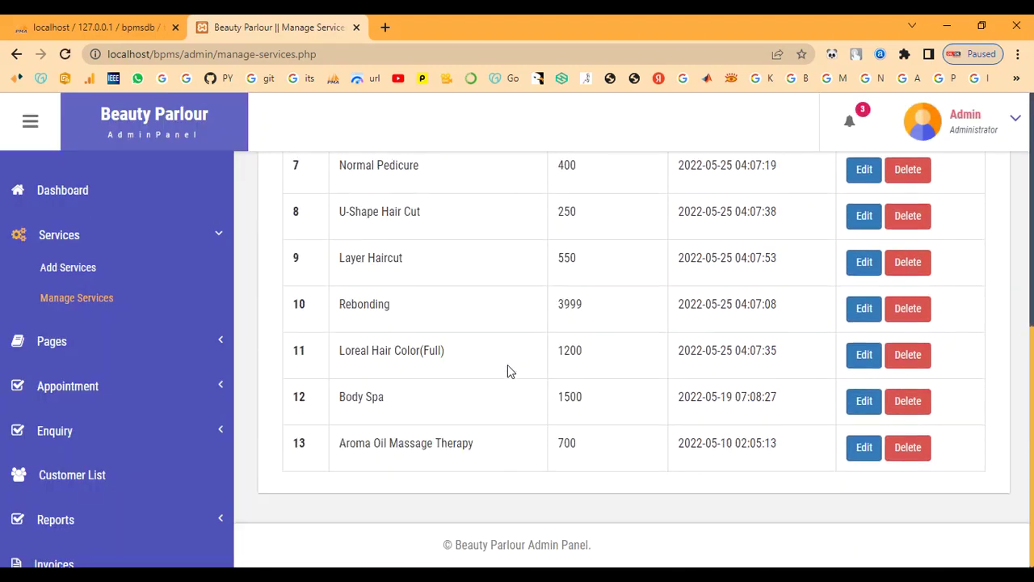
pyautogui.scroll(3, 507, 364)
pyautogui.scroll(3, 508, 365)
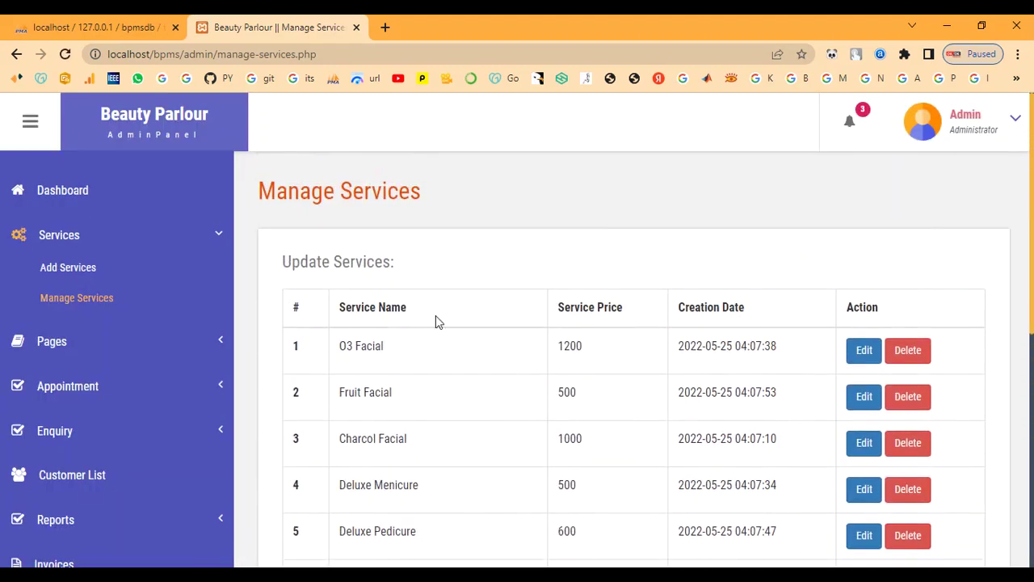
pyautogui.click(93, 267)
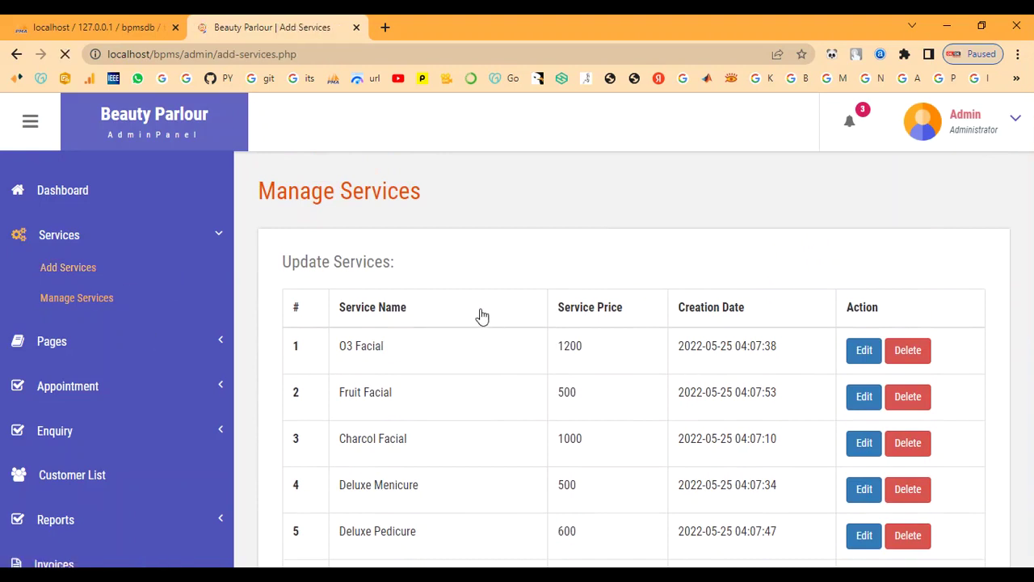
pyautogui.click(479, 310)
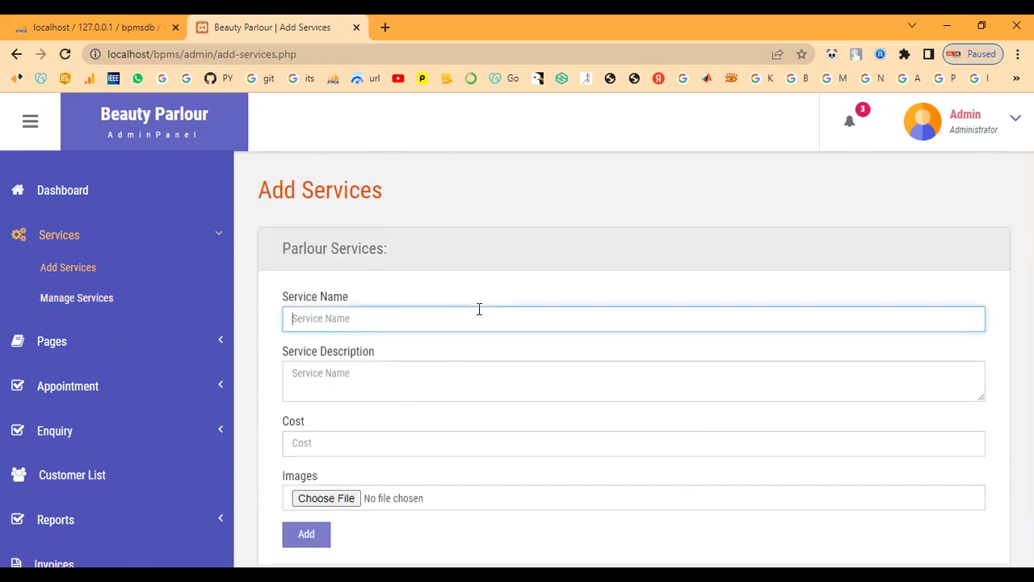
# Enter 'Bridal Makeup' as the service name and paste its makeup description, ready for the cost.
pyautogui.write('Bridal Makeup')
pyautogui.press('Tab')
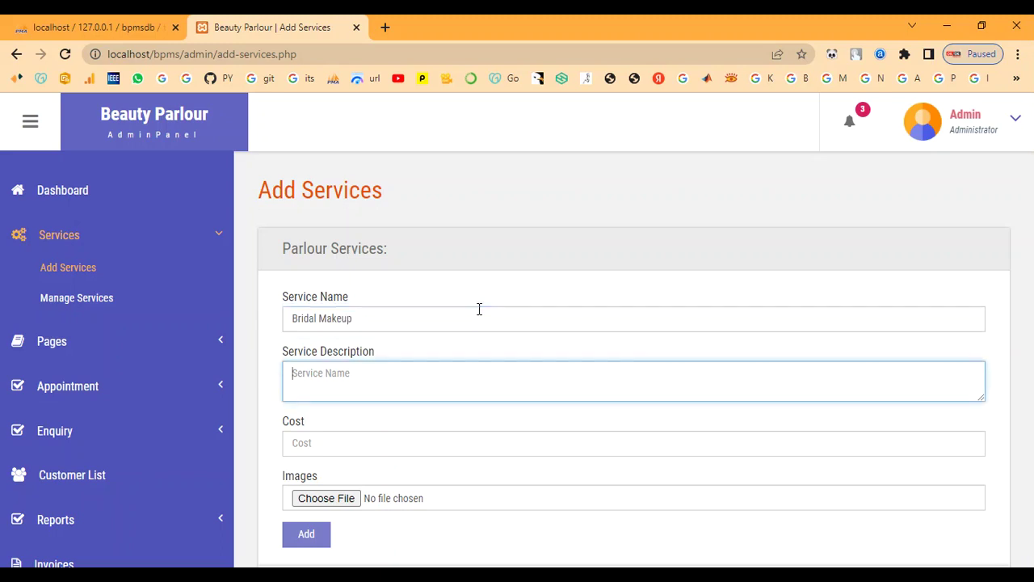
pyautogui.click(520, 397)
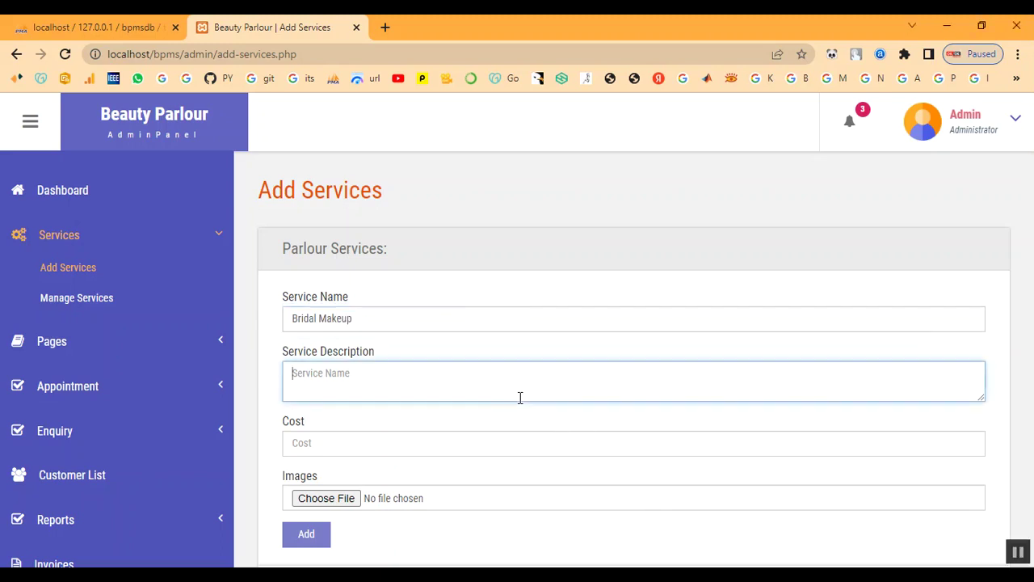
pyautogui.write("This type of bridal makeup gives a smooth, second-skin finish which tends to feel light on the skin. It's lightweight and long-lasting which means it stays put for more than 4 to 5 hours. If you are a newbie or a seasoned pro, you might need a few tools and techniques to set it right on your skin")
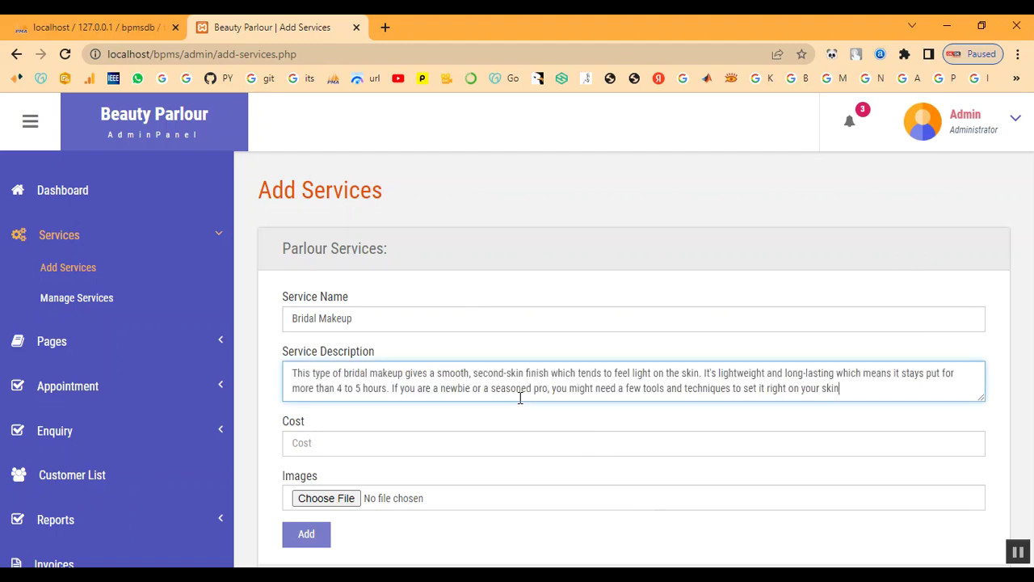
pyautogui.click(492, 442)
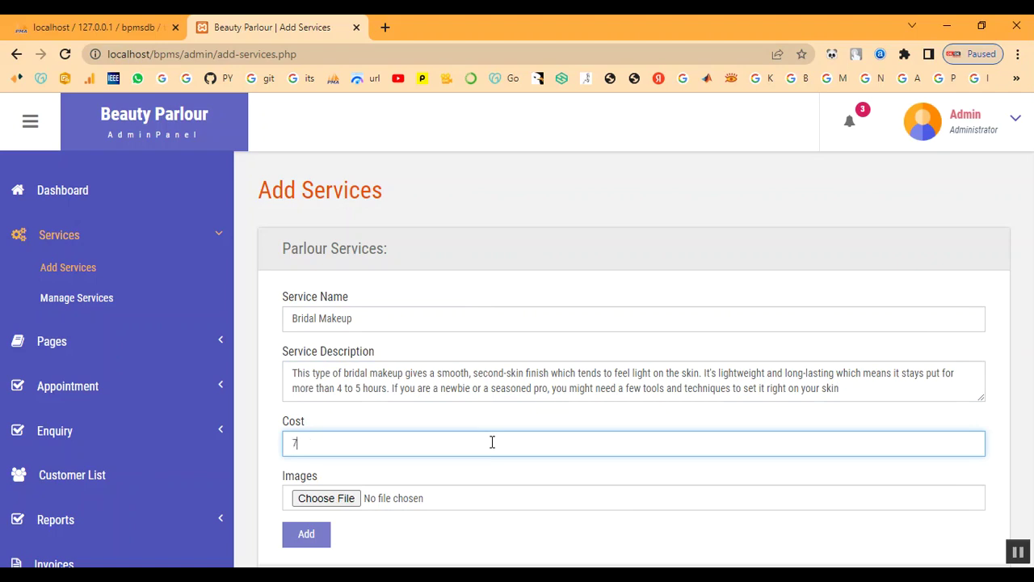
# Attach Bridal-Makeup-Ideas.jpg from admin/images, submit, and dismiss the 'Something Went Wrong' error.
pyautogui.click(345, 498)
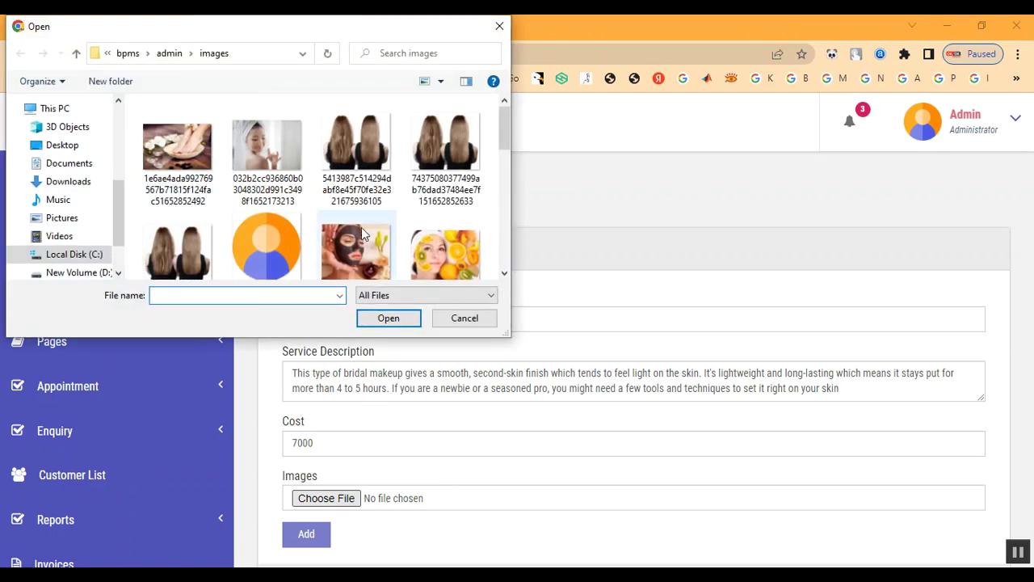
pyautogui.click(171, 55)
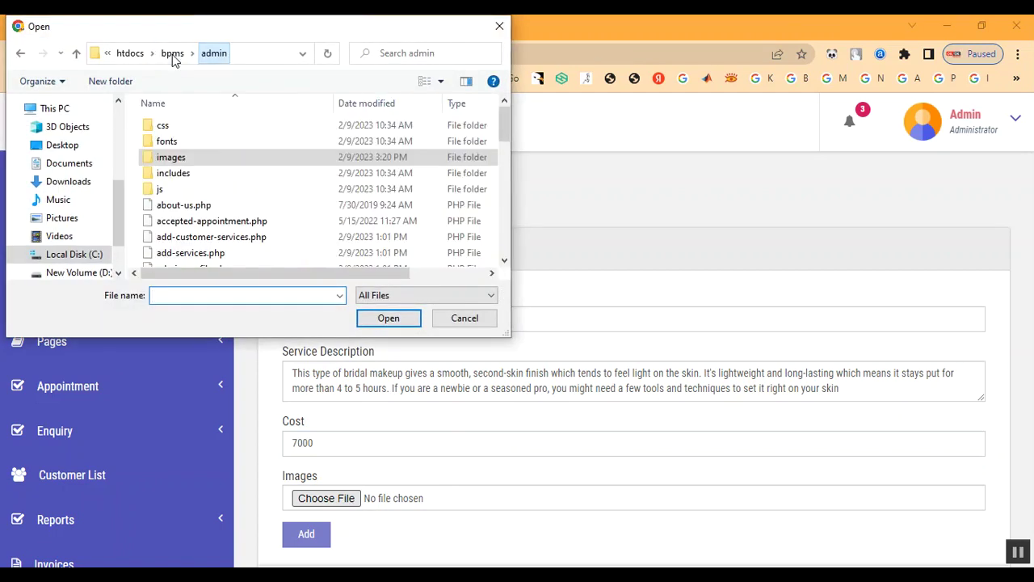
pyautogui.doubleClick(177, 159)
pyautogui.scroll(-10, 296, 237)
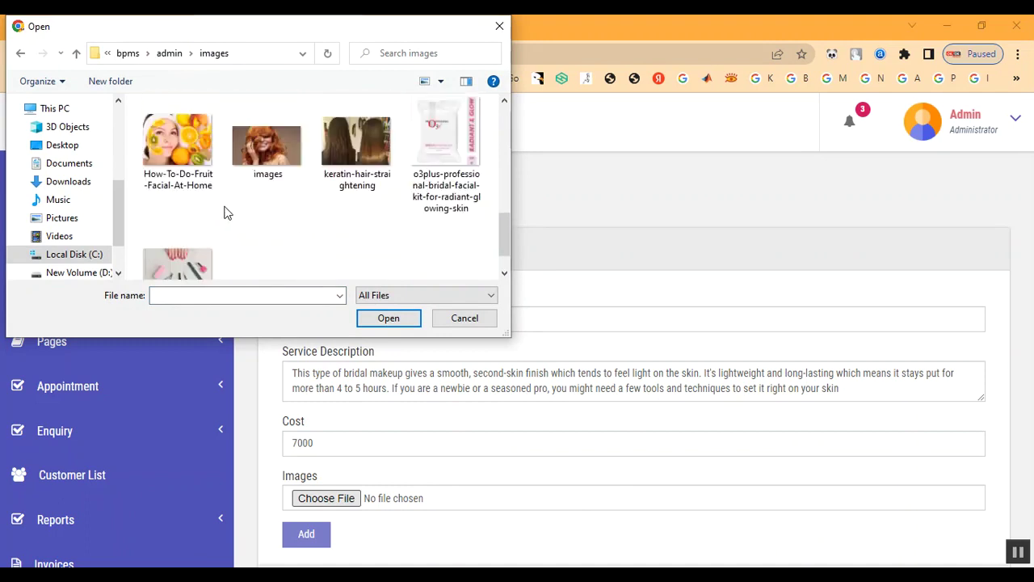
pyautogui.scroll(6, 224, 212)
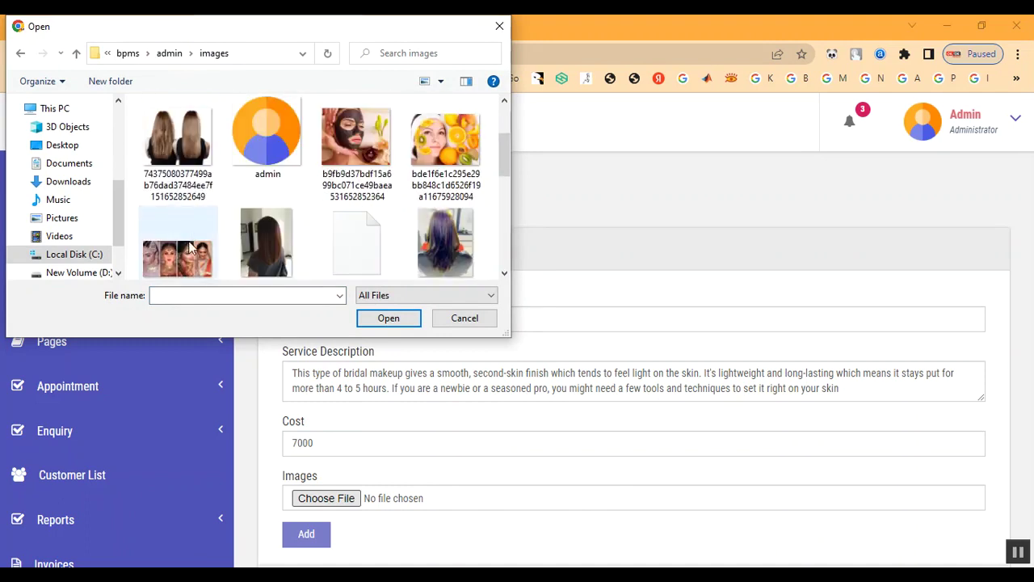
pyautogui.doubleClick(198, 253)
pyautogui.scroll(-1, 547, 379)
pyautogui.scroll(-1, 547, 380)
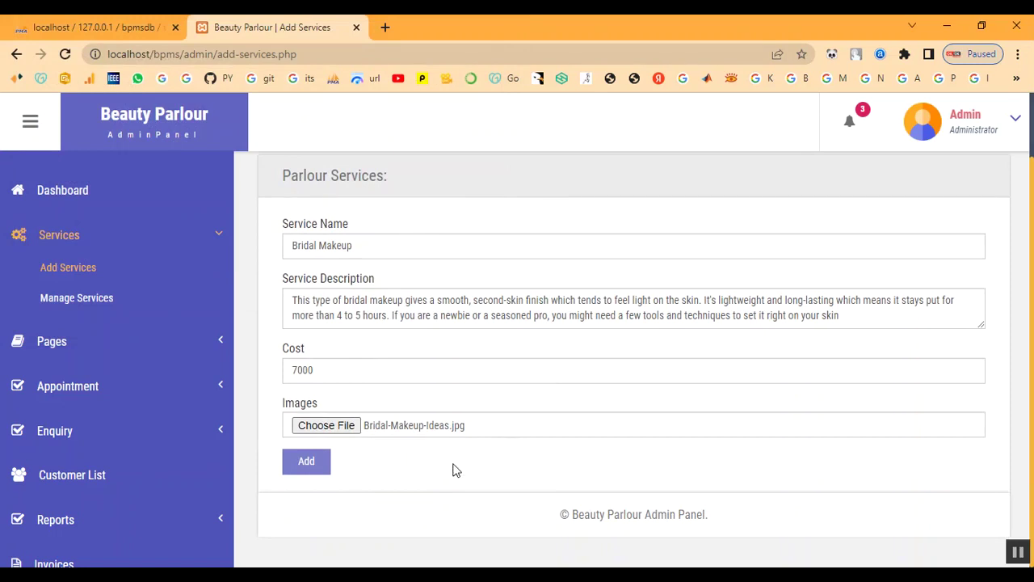
pyautogui.click(306, 462)
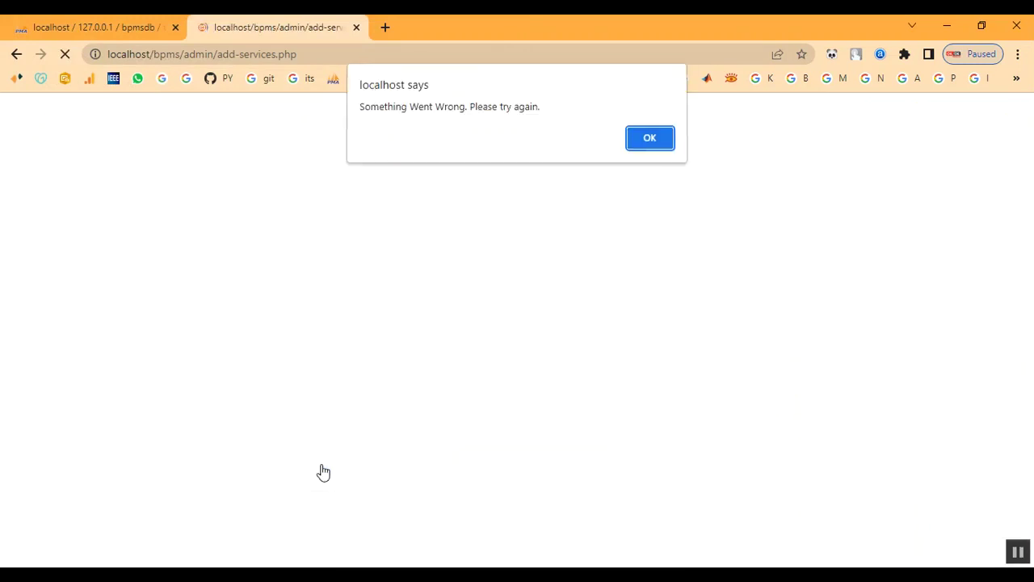
pyautogui.click(650, 141)
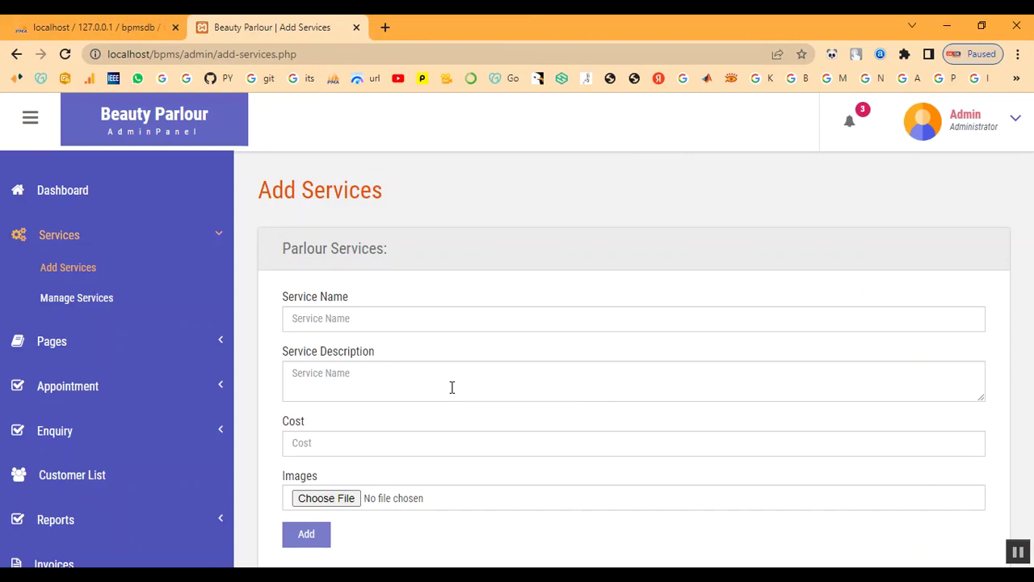
# Enter 'Keratin Treatment' as the name, paste its description and set the cost to 2000.
pyautogui.click(380, 315)
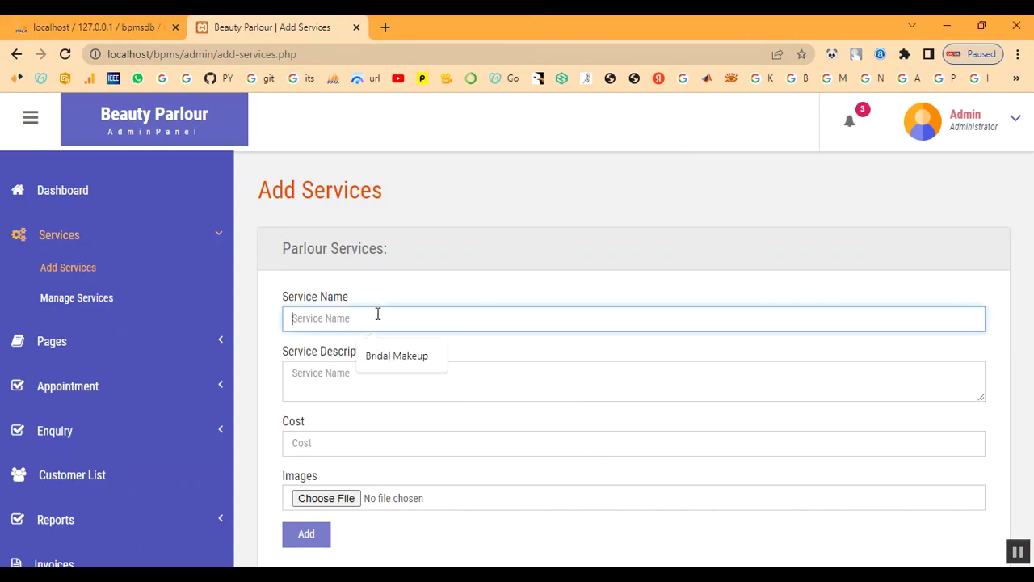
pyautogui.write('Keratin Treatment')
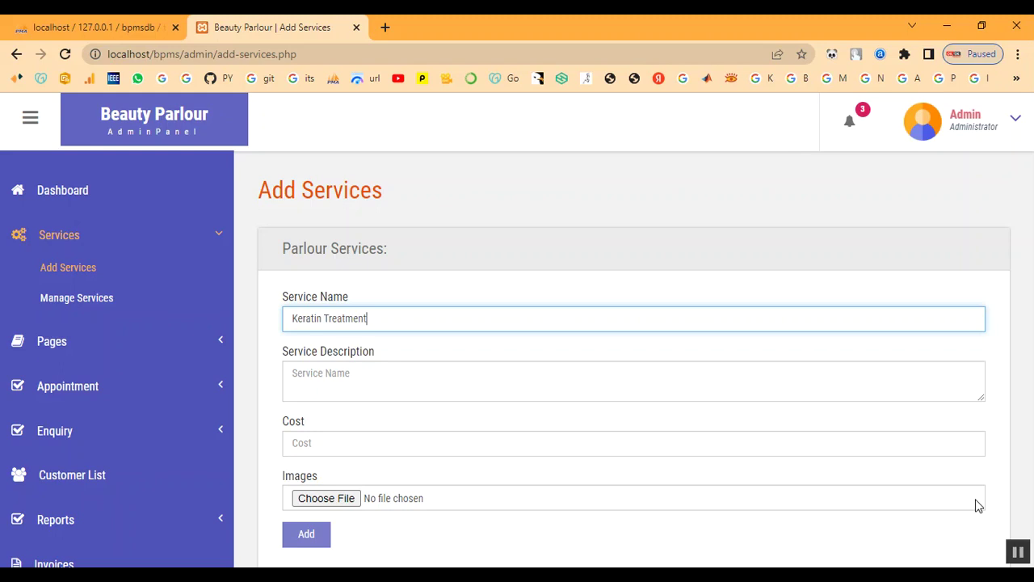
pyautogui.press('Tab')
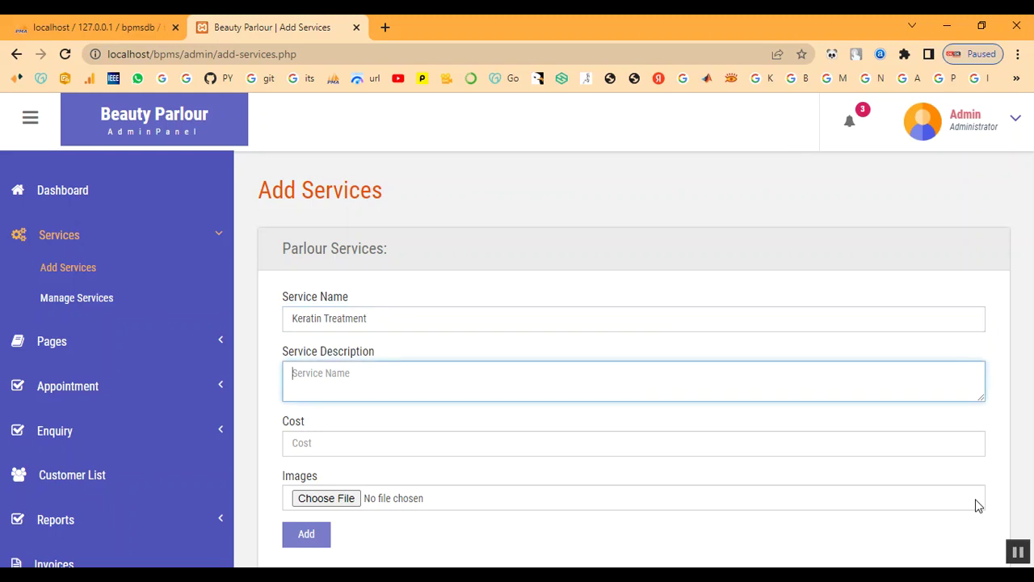
pyautogui.click(434, 389)
pyautogui.write('A keratin hair treatment is a process that helps straighten and smooth frizzy or damaged hair. Keratin is a protein that the body produces naturally. It helps give structure and strength to the hair, skin, and nails.')
pyautogui.click(417, 453)
pyautogui.write('2')
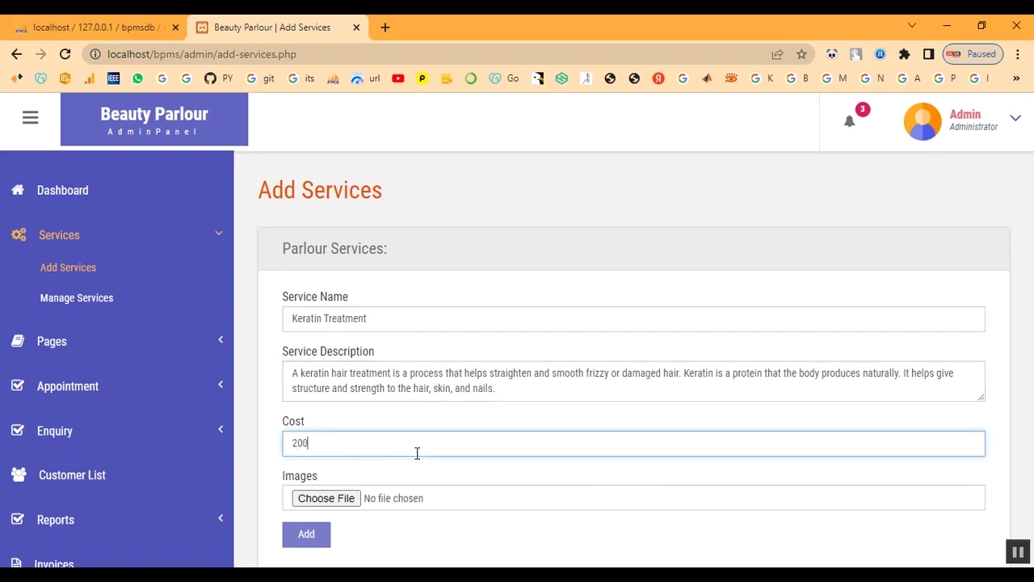
# Attach the image download (1).jpg and submit the new service.
pyautogui.click(325, 499)
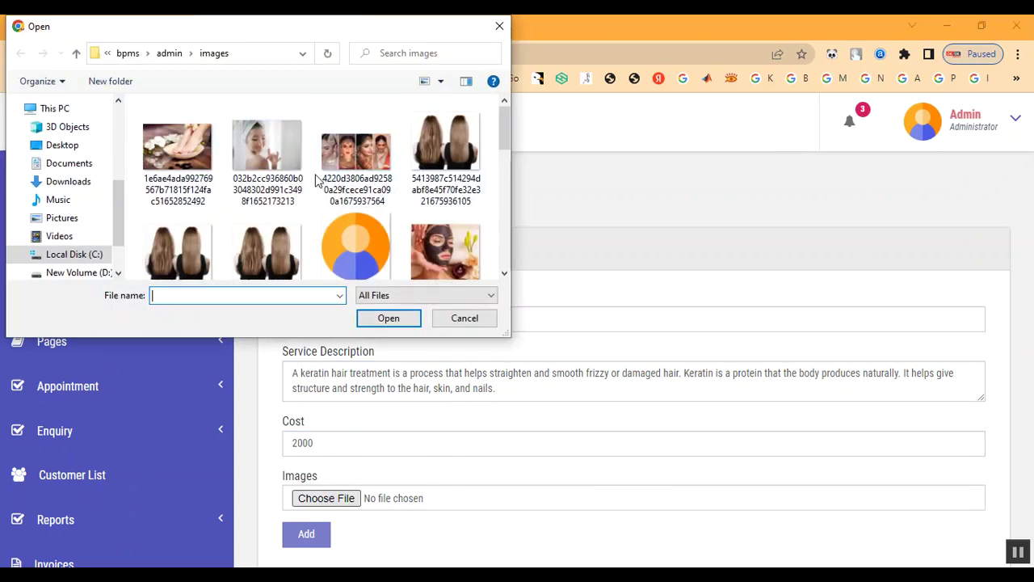
pyautogui.scroll(-5, 439, 208)
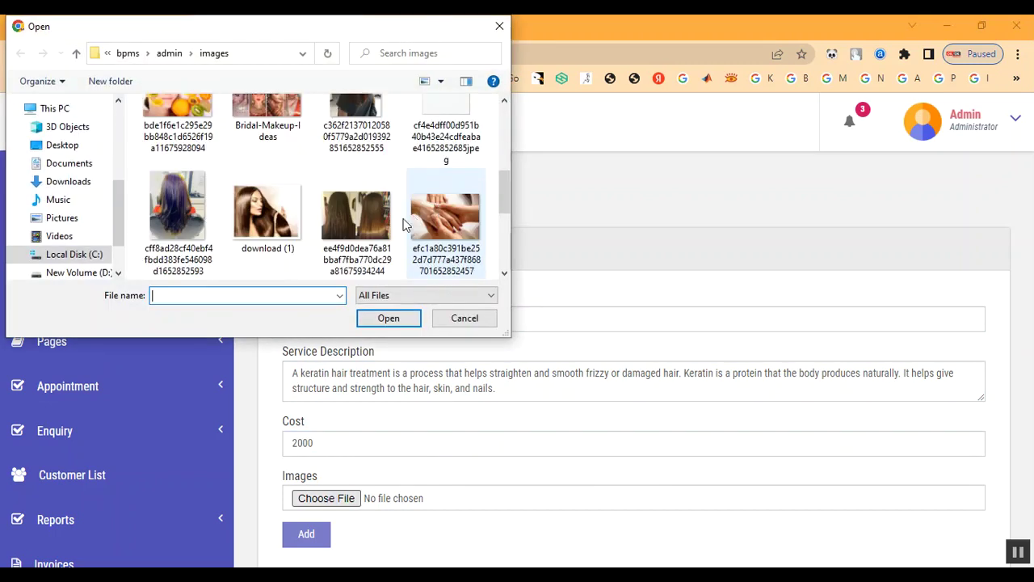
pyautogui.doubleClick(283, 240)
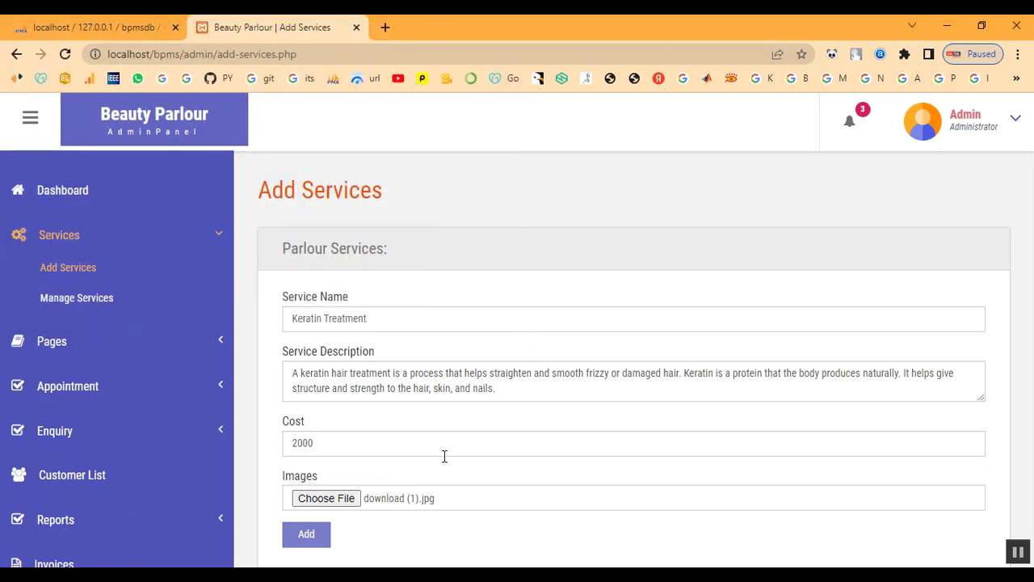
pyautogui.click(307, 532)
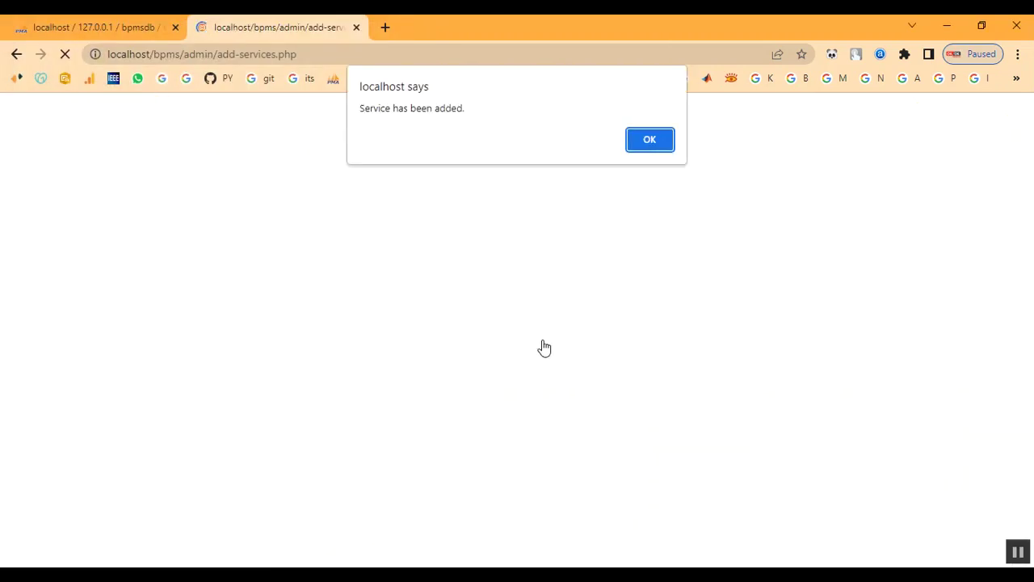
# Dismiss the success notice and confirm Keratin Treatment is listed as service 14 at 2000.
pyautogui.moveTo(376, 125); pyautogui.dragTo(475, 119)
pyautogui.click(661, 146)
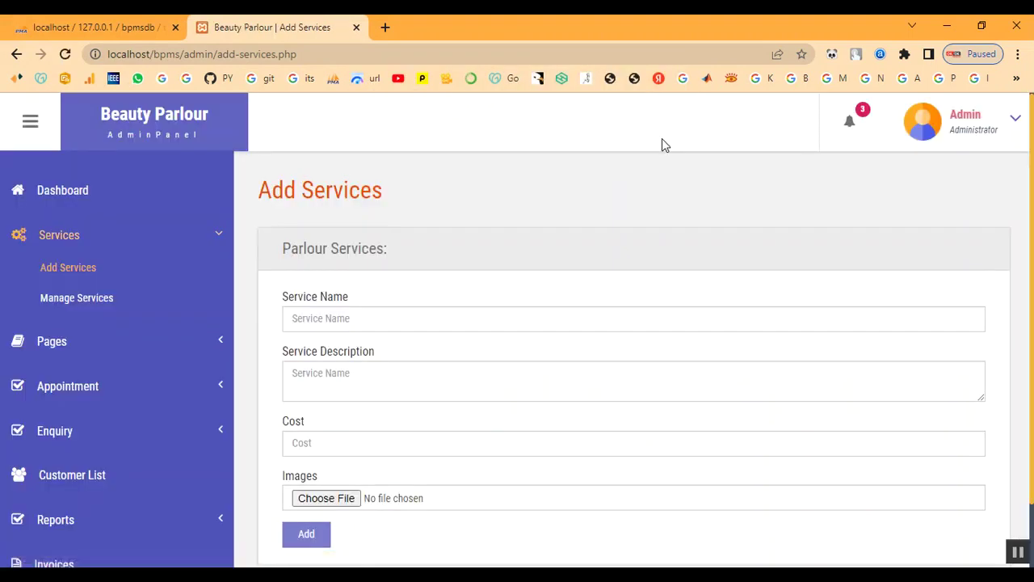
pyautogui.click(67, 295)
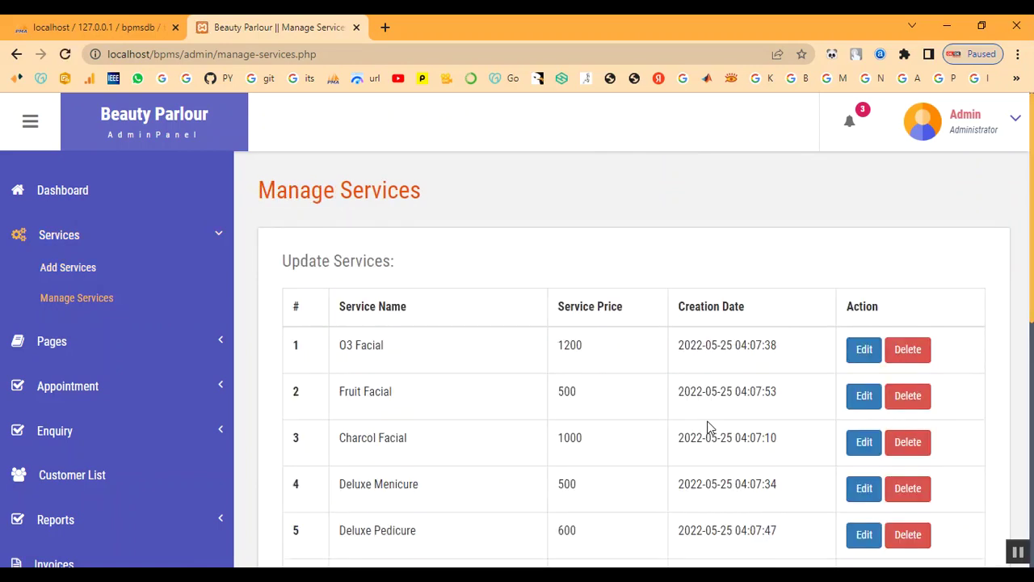
pyautogui.scroll(-3, 706, 427)
pyautogui.scroll(-3, 541, 484)
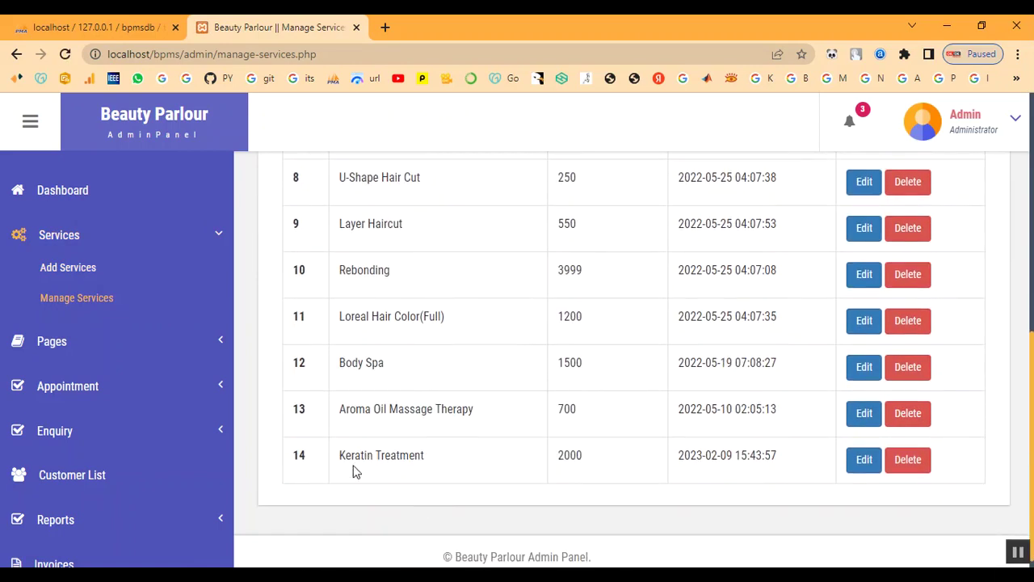
pyautogui.moveTo(341, 459); pyautogui.dragTo(517, 468)
pyautogui.doubleClick(566, 455)
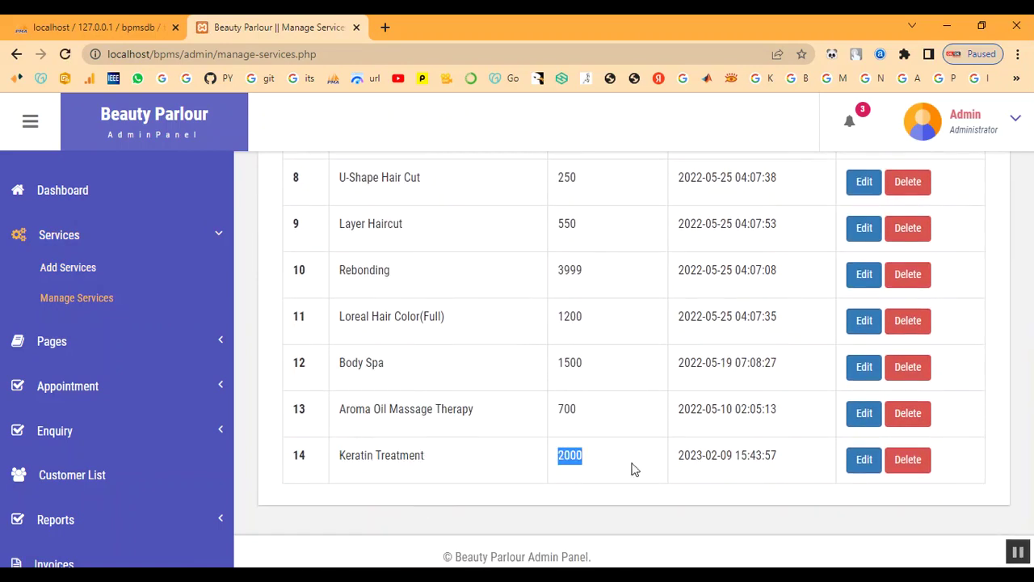
pyautogui.click(678, 463)
pyautogui.tripleClick(679, 462)
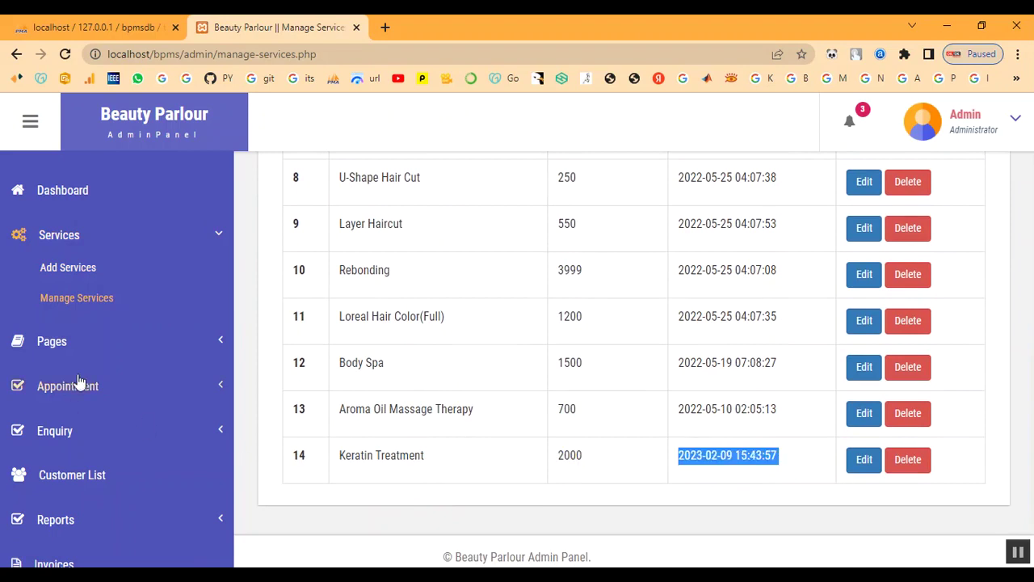
pyautogui.scroll(2, 97, 264)
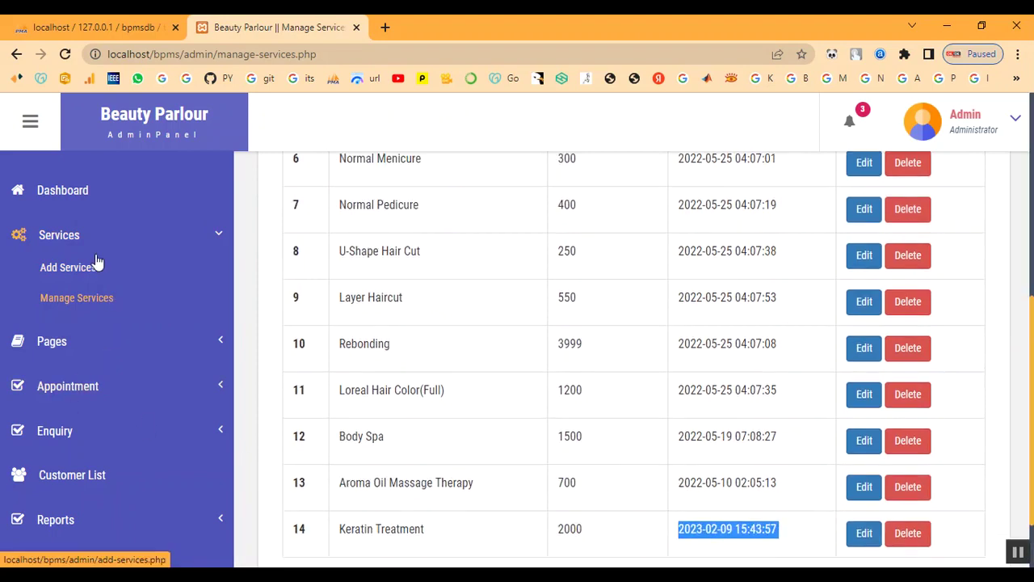
pyautogui.click(76, 391)
# Review the seven appointments and the Customer List, then log out of the admin panel.
pyautogui.click(75, 360)
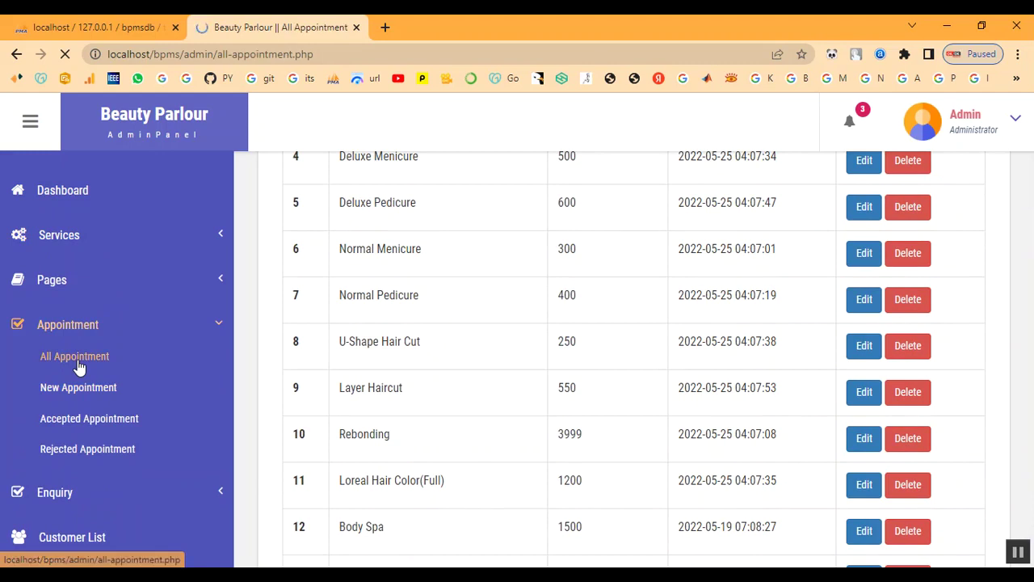
pyautogui.scroll(-5, 471, 372)
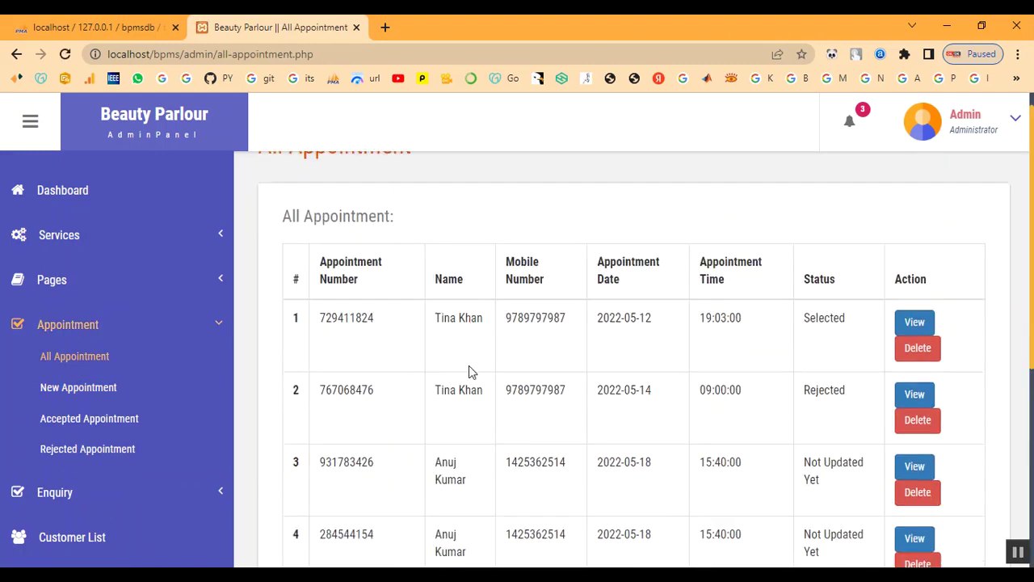
pyautogui.click(67, 333)
pyautogui.click(79, 415)
pyautogui.scroll(-5, 595, 406)
pyautogui.scroll(5, 636, 436)
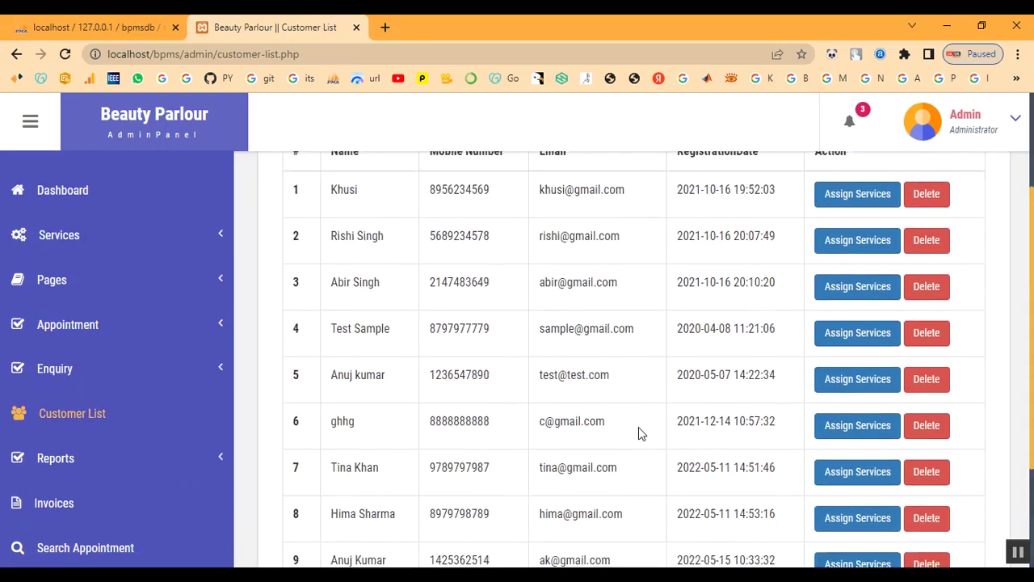
pyautogui.click(957, 138)
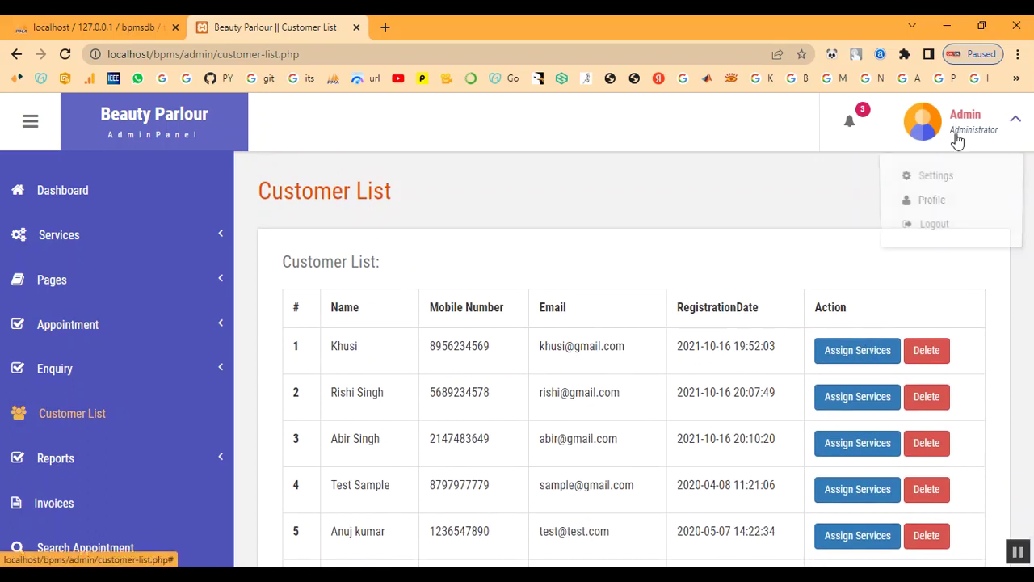
pyautogui.click(951, 229)
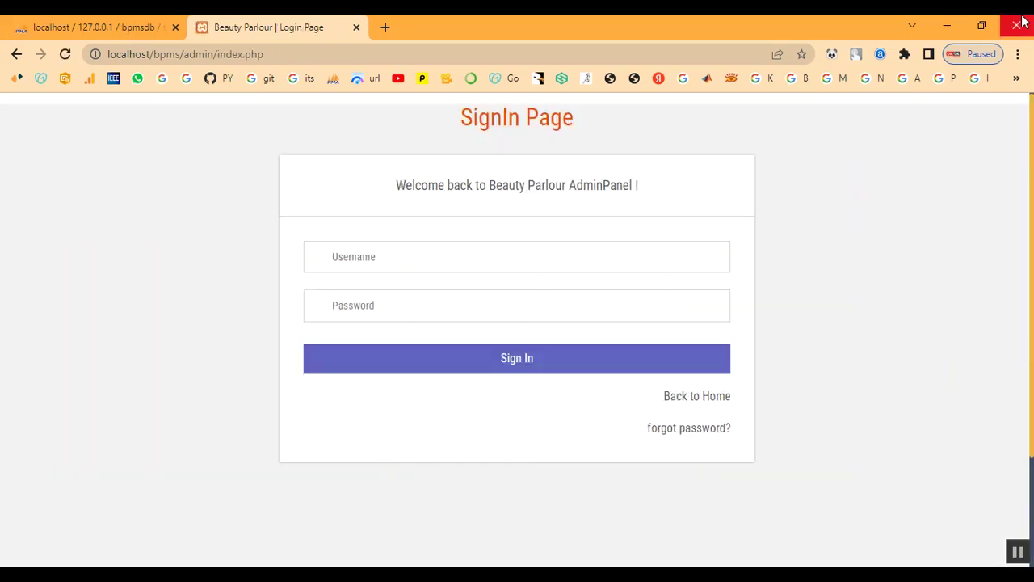
# Return to the public home page and glance over it.
pyautogui.click(718, 404)
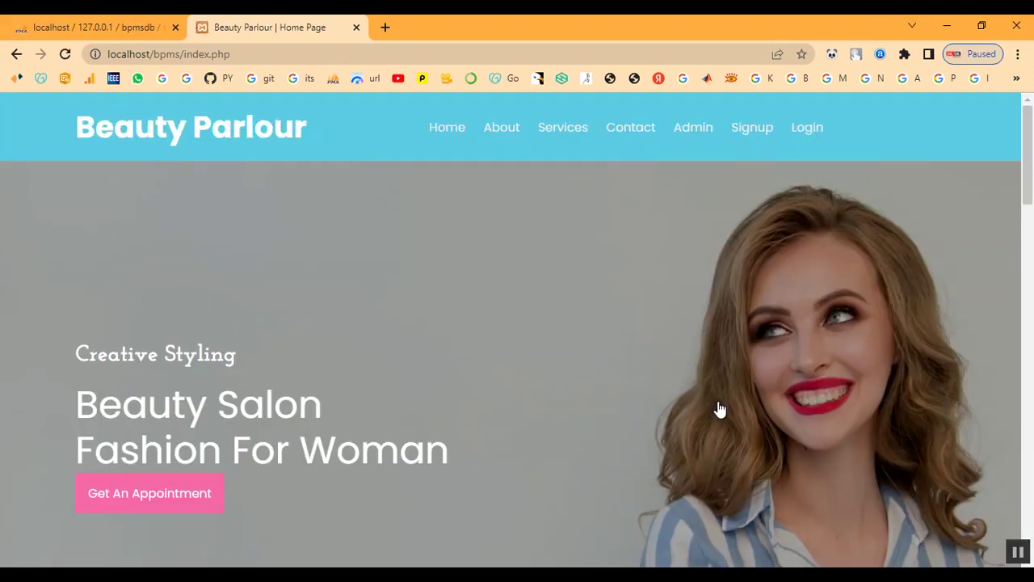
pyautogui.scroll(-3, 553, 342)
pyautogui.scroll(3, 553, 336)
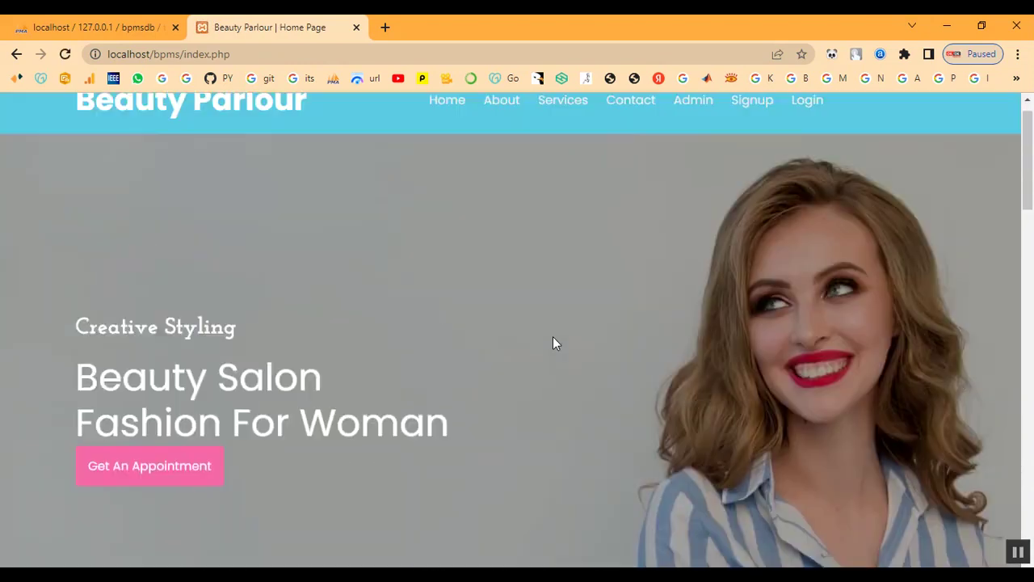
# Find Keratin Treatment at ₹2000 on the public services page and highlight its details.
pyautogui.click(563, 129)
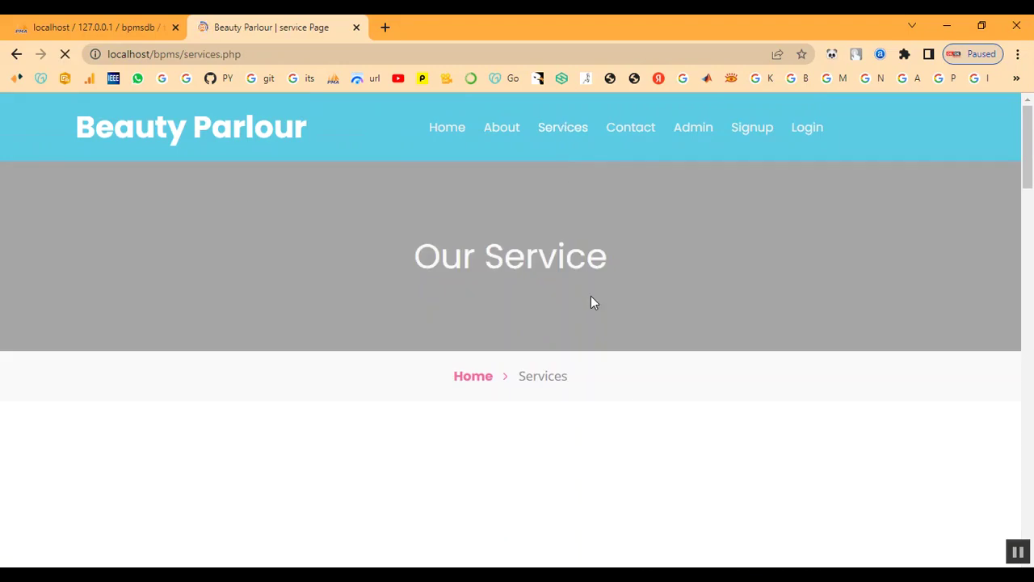
pyautogui.scroll(-8, 591, 297)
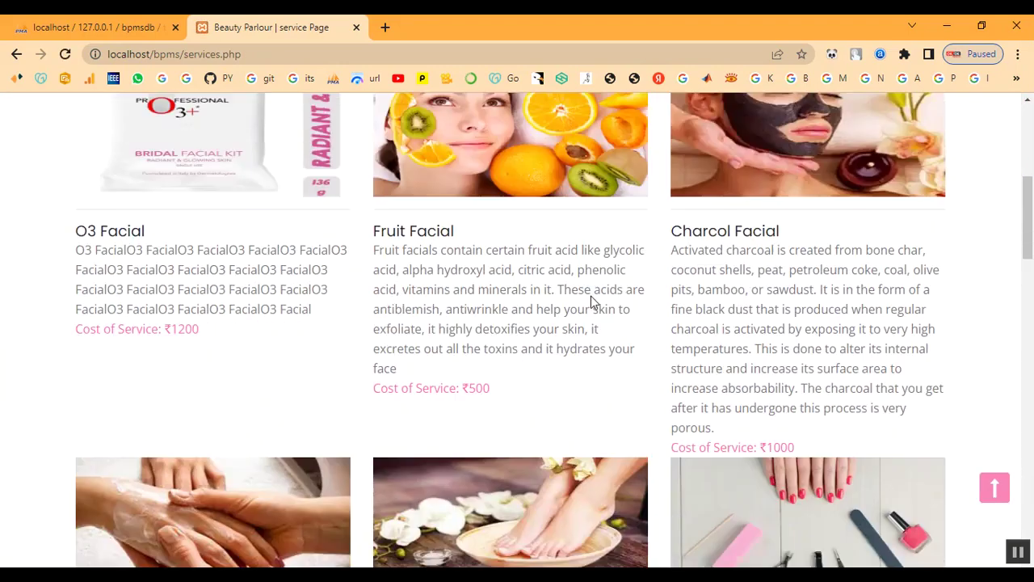
pyautogui.scroll(-8, 590, 296)
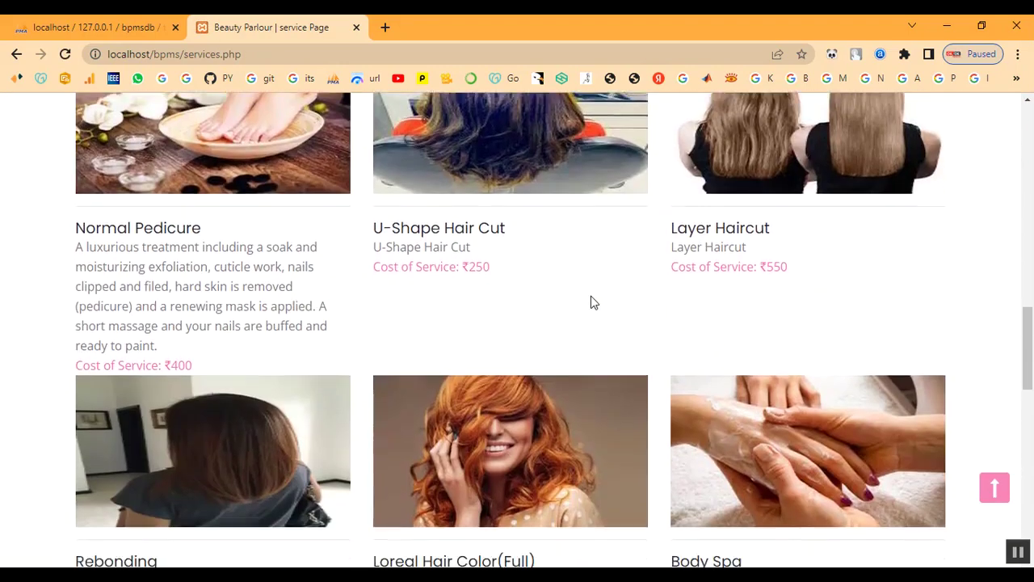
pyautogui.scroll(-1, 519, 385)
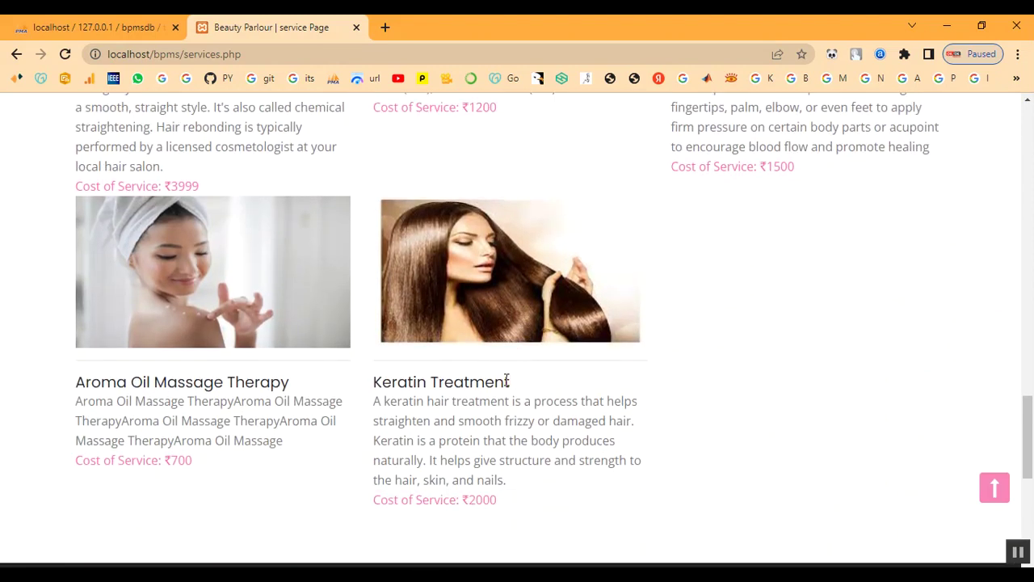
pyautogui.moveTo(372, 388); pyautogui.dragTo(549, 494)
pyautogui.click(800, 468)
pyautogui.scroll(2, 763, 371)
pyautogui.scroll(-5, 763, 370)
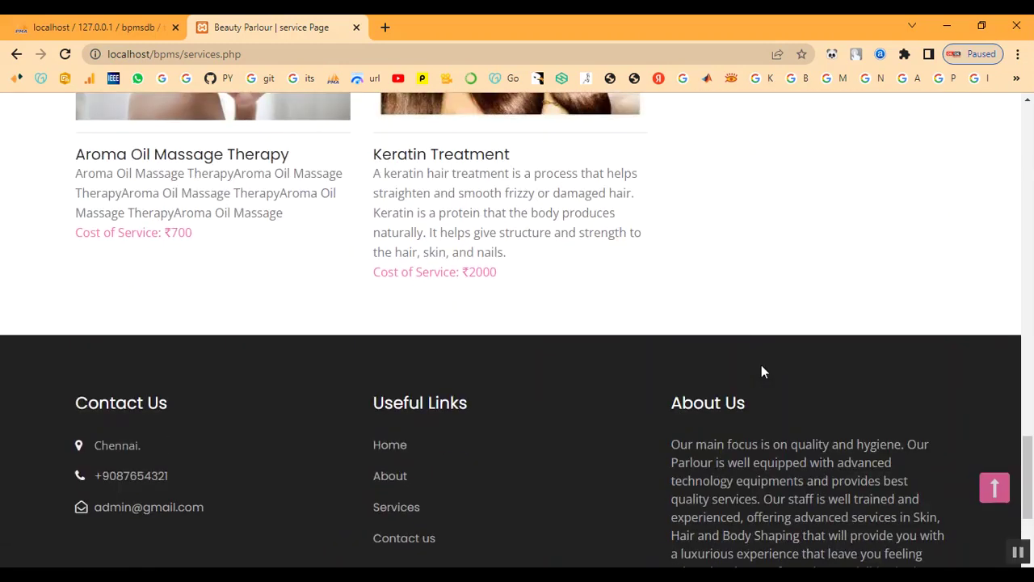
pyautogui.scroll(14, 761, 365)
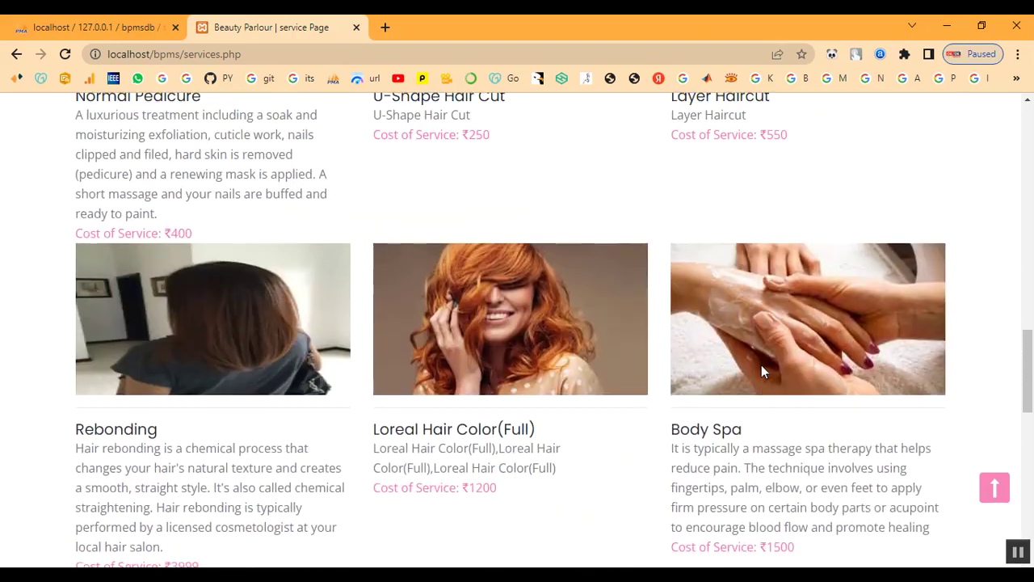
pyautogui.scroll(8, 761, 370)
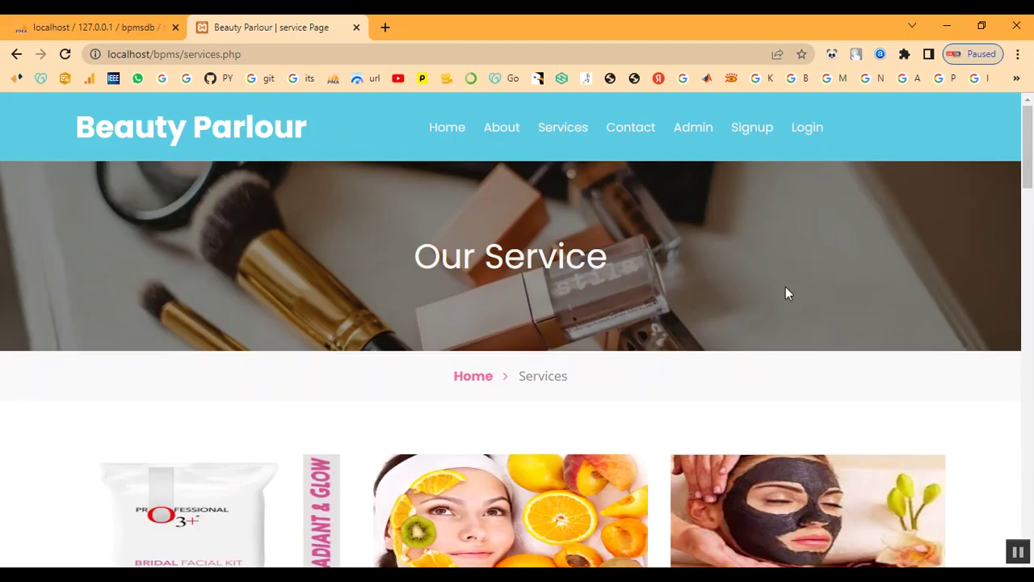
pyautogui.click(763, 130)
# Fill in the customer's first name, last name, mobile number and e-mail address on the Signup form.
pyautogui.scroll(-4, 480, 313)
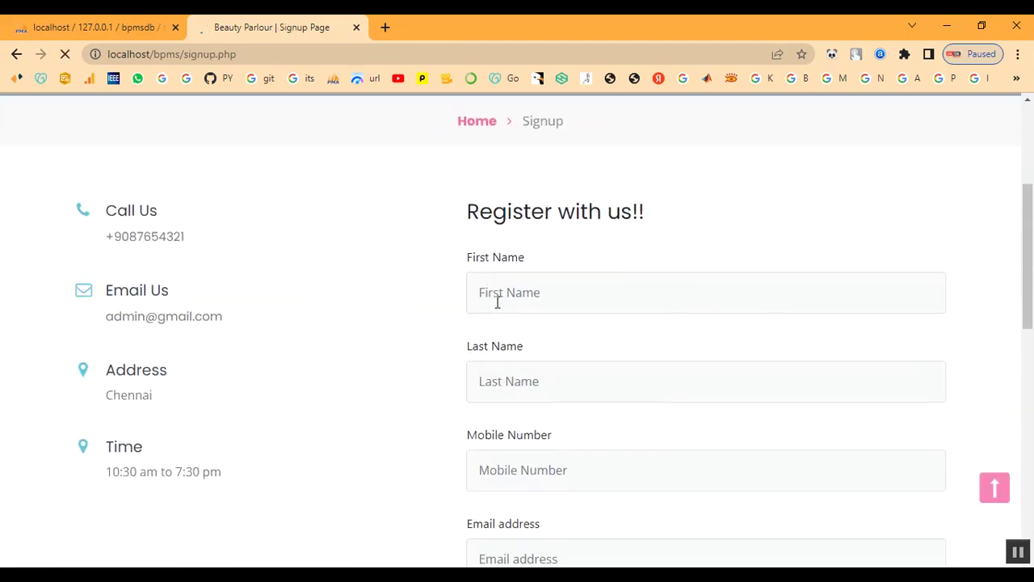
pyautogui.click(529, 246)
pyautogui.write('abi')
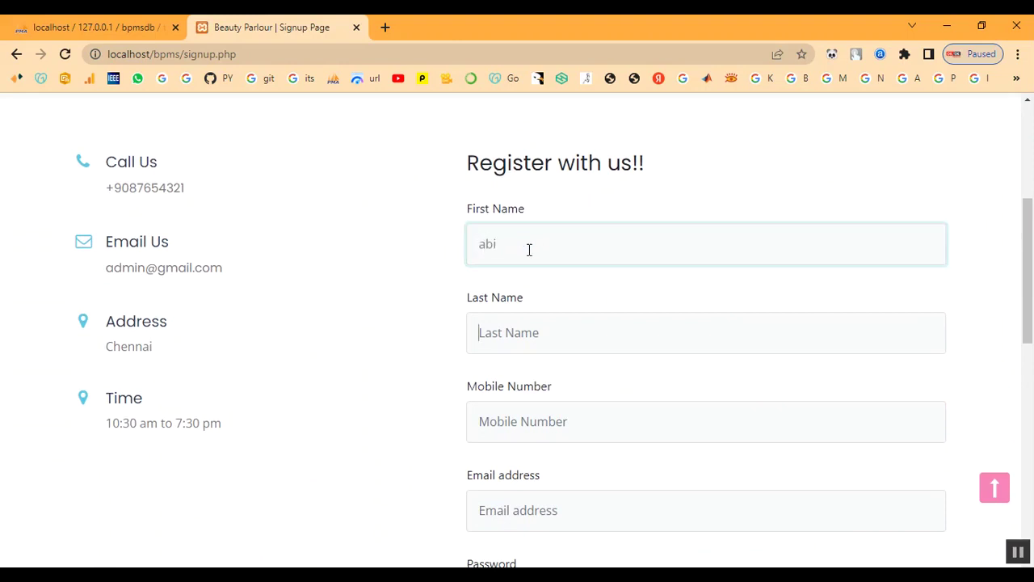
pyautogui.press('Tab')
pyautogui.write('ab')
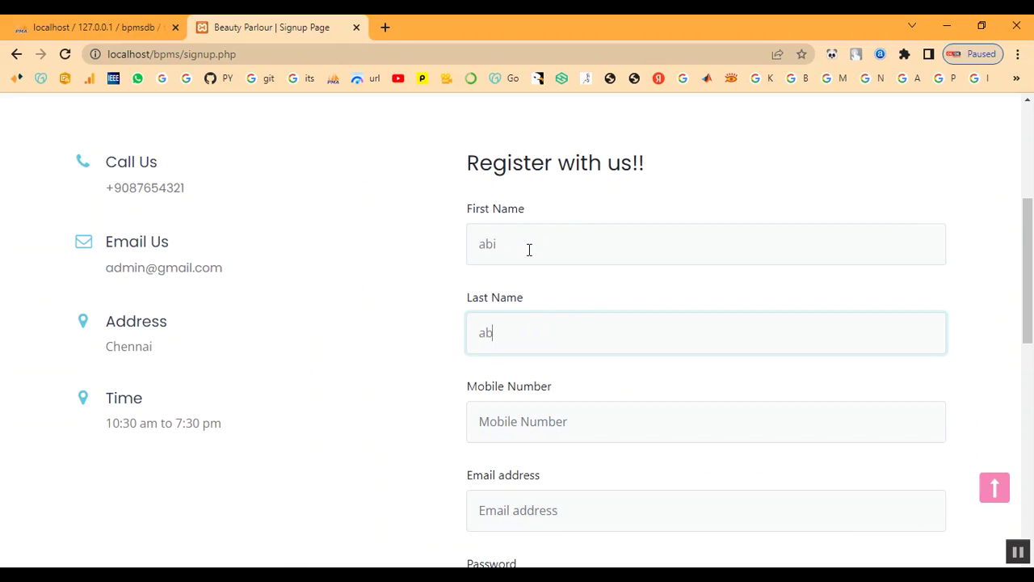
pyautogui.press('Tab')
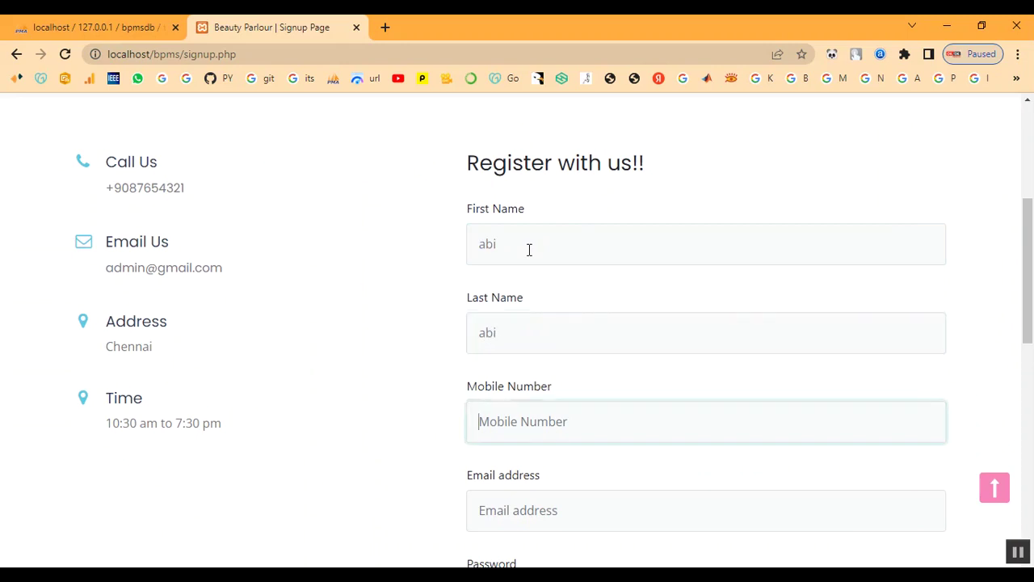
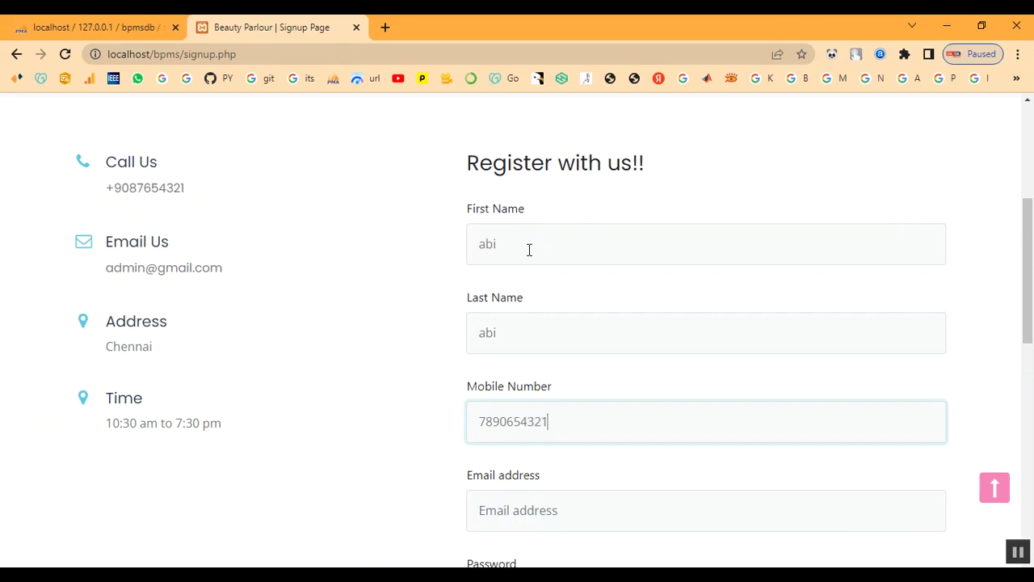
pyautogui.press('Tab')
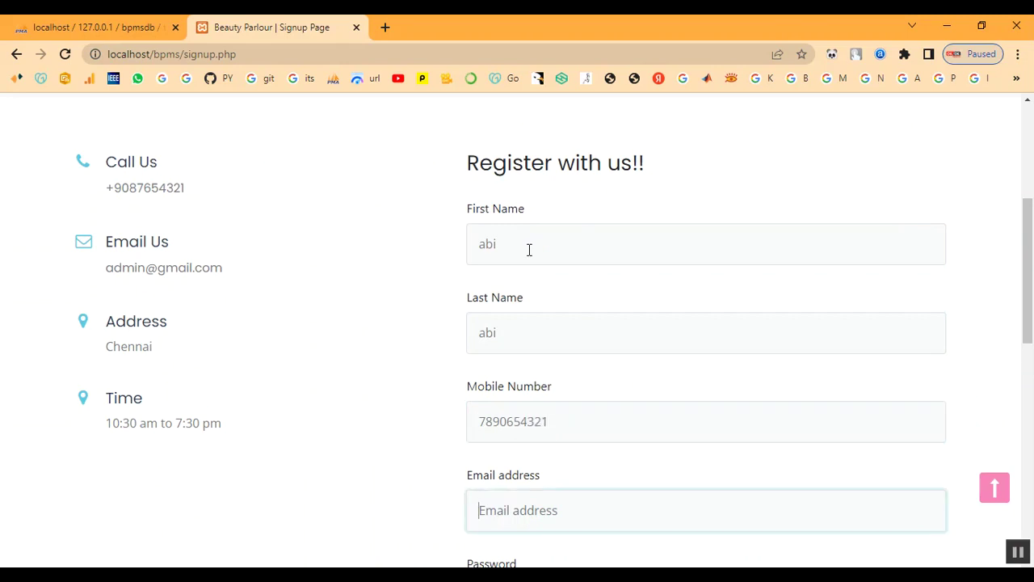
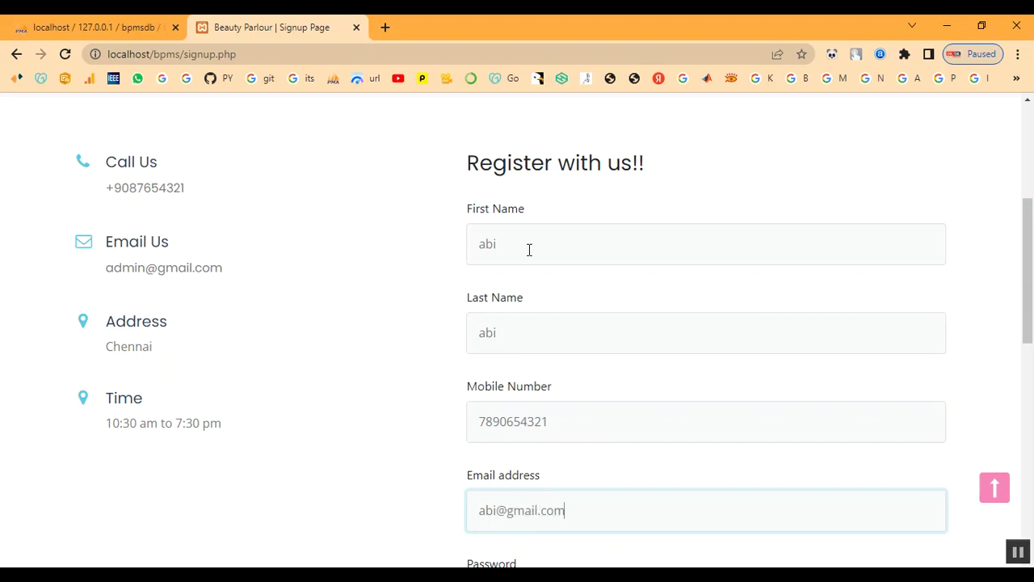
# Enter and repeat the account password, then submit the registration.
pyautogui.press('Tab')
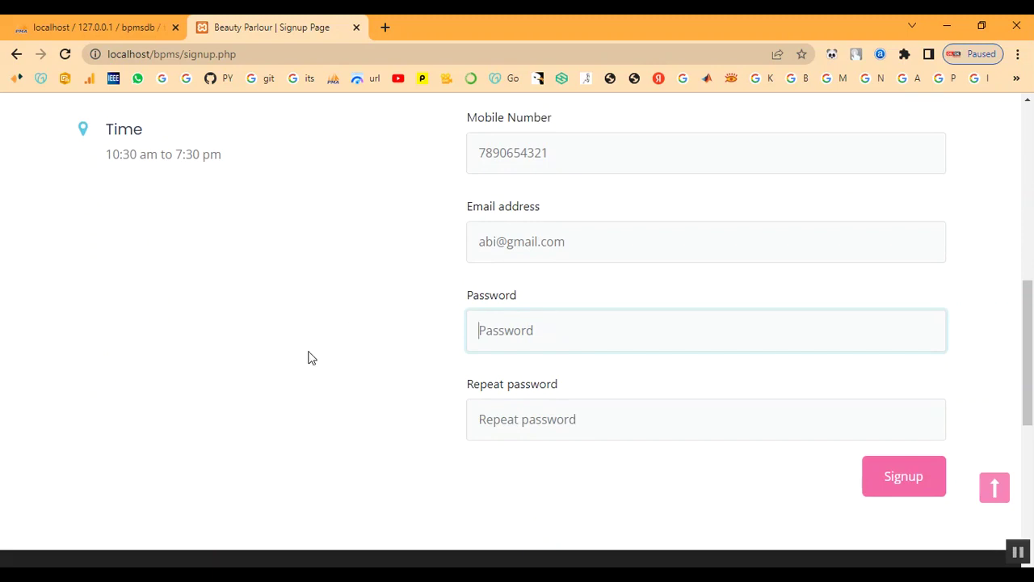
pyautogui.write('ab')
pyautogui.press('BackSpace')
pyautogui.press('BackSpace')
pyautogui.press('BackSpace')
pyautogui.press('BackSpace')
pyautogui.press('BackSpace')
pyautogui.write('a')
pyautogui.press('Tab')
pyautogui.write('ab')
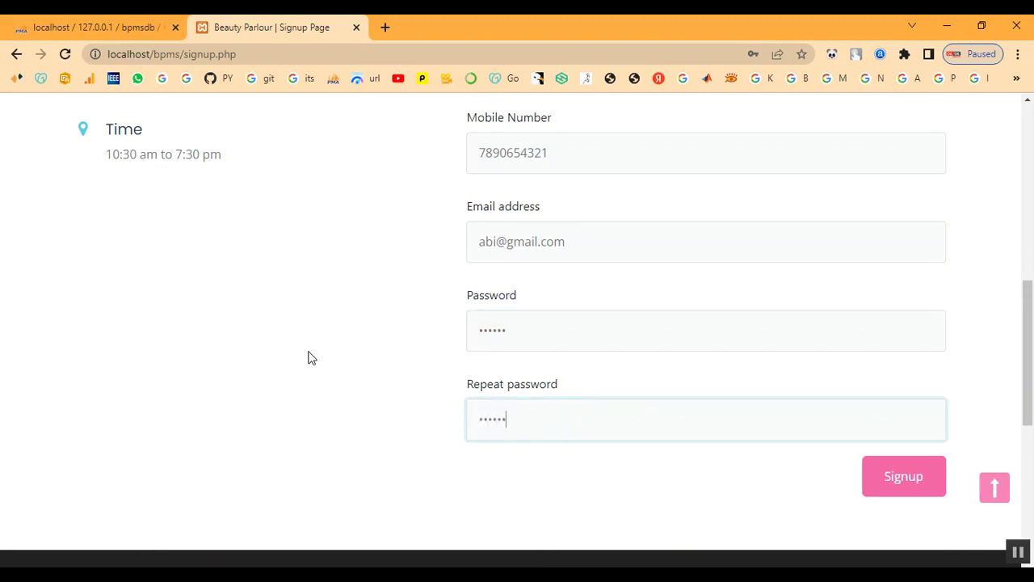
pyautogui.click(933, 494)
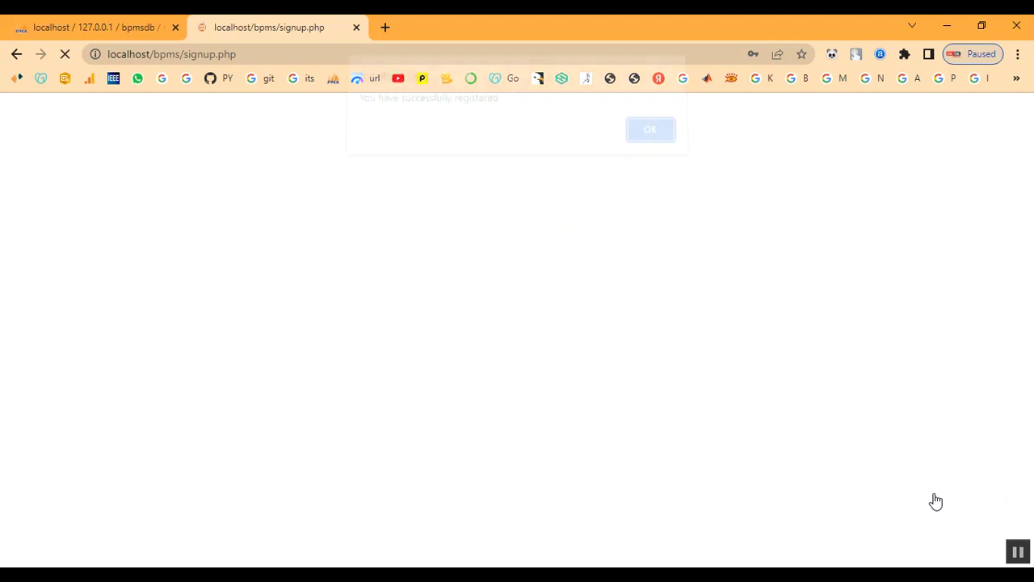
# Dismiss the registration success message and go to the customer login page.
pyautogui.click(656, 144)
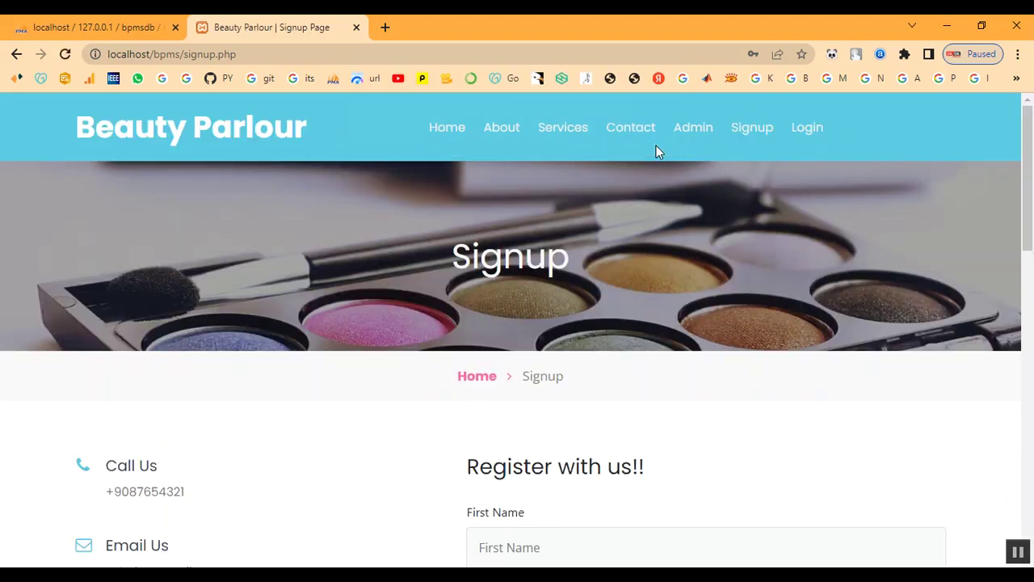
pyautogui.scroll(-2, 656, 252)
pyautogui.scroll(2, 654, 293)
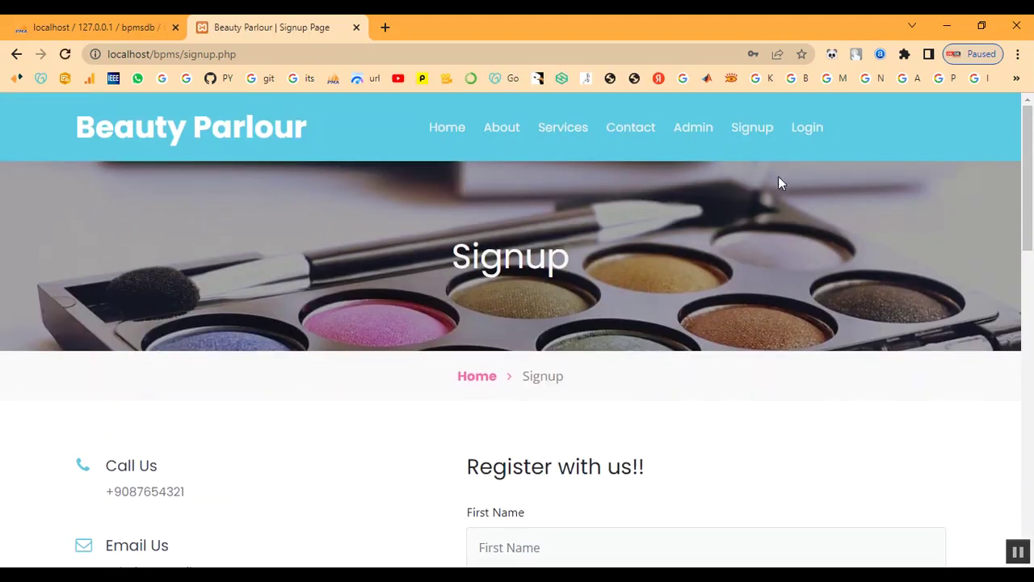
pyautogui.click(802, 131)
pyautogui.scroll(-1, 588, 342)
# Log in with the registered e-mail and password, then open the Our Service page.
pyautogui.click(577, 396)
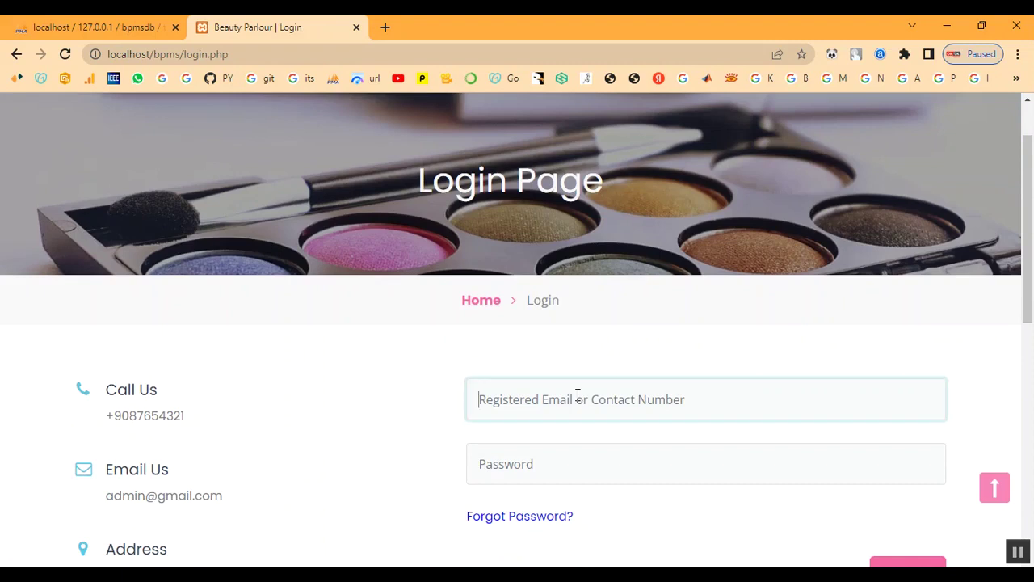
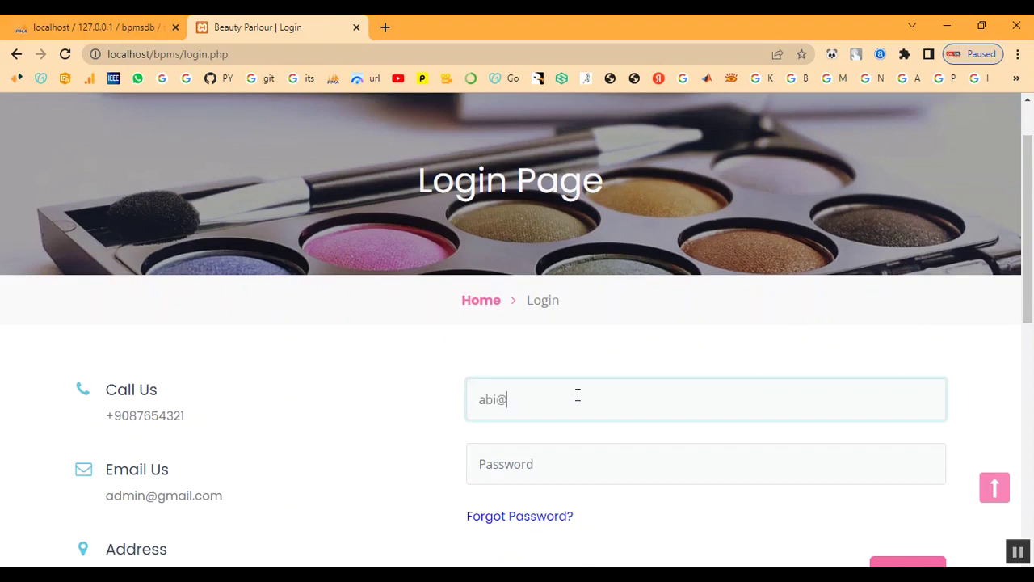
pyautogui.press('Tab')
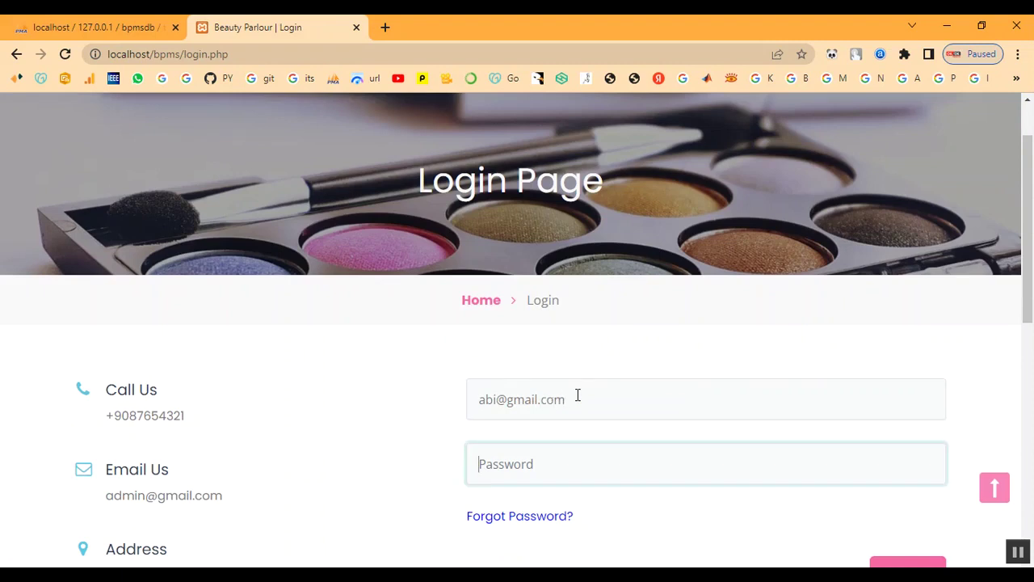
pyautogui.write('a')
pyautogui.scroll(-2, 580, 428)
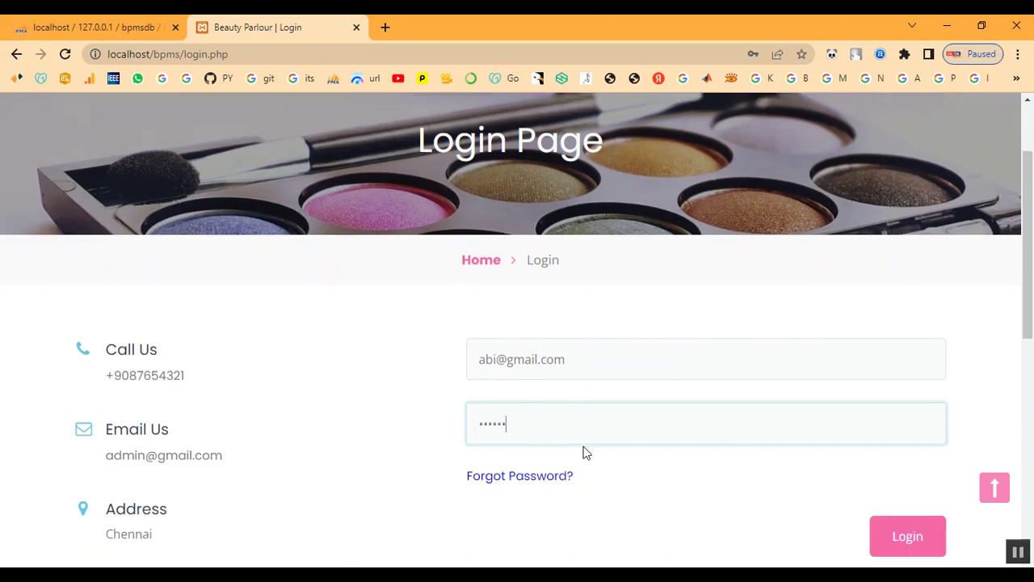
pyautogui.click(895, 433)
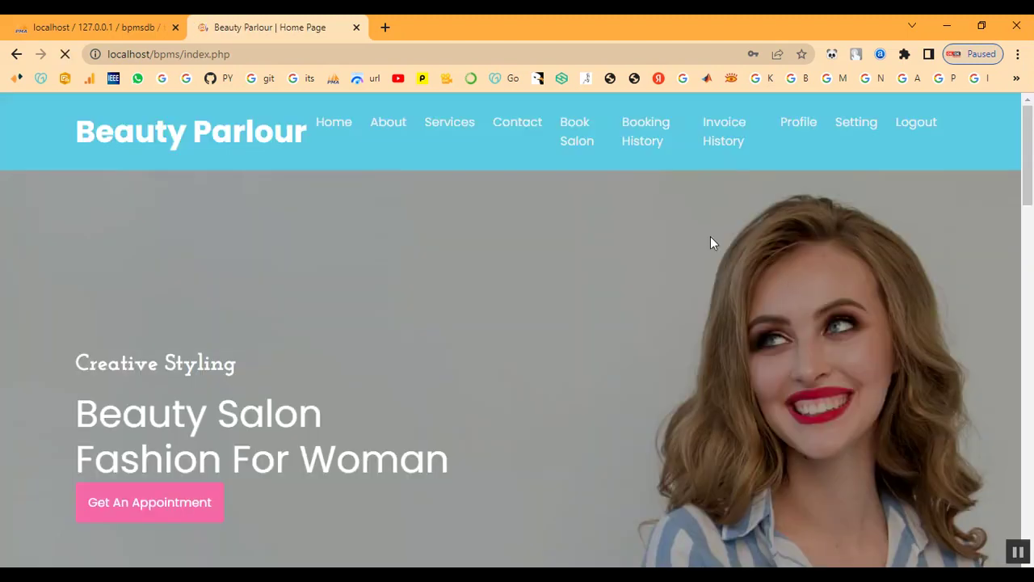
pyautogui.click(434, 130)
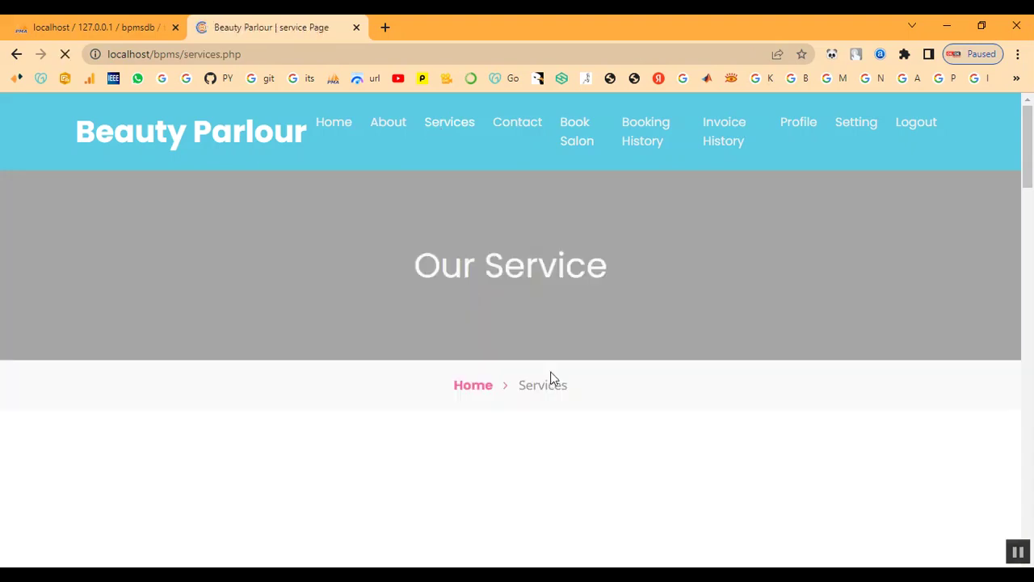
pyautogui.scroll(-5, 542, 394)
# Open the Book Salon form and pick 02/10/2023 as the appointment date.
pyautogui.scroll(-15, 547, 394)
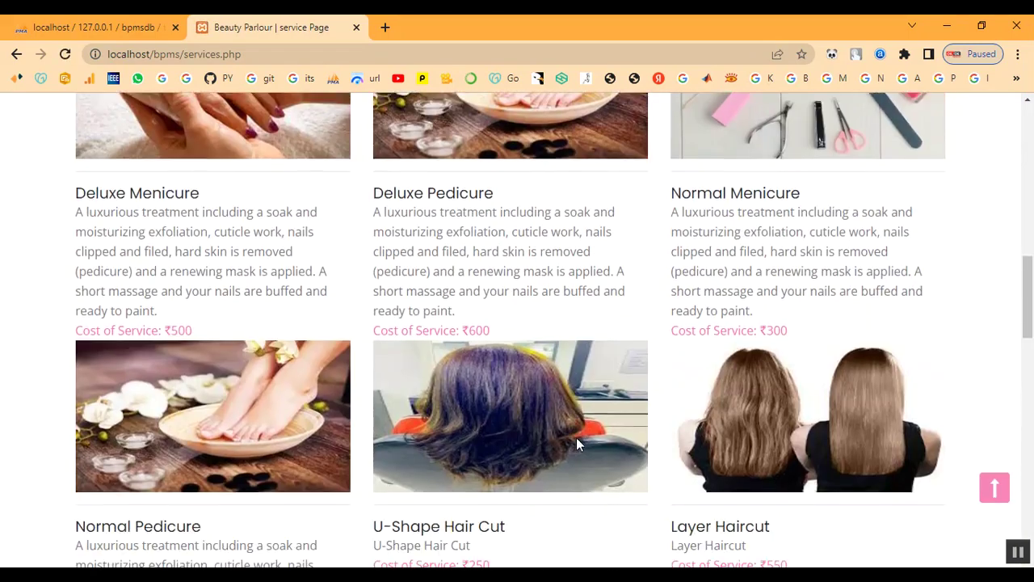
pyautogui.scroll(15, 668, 416)
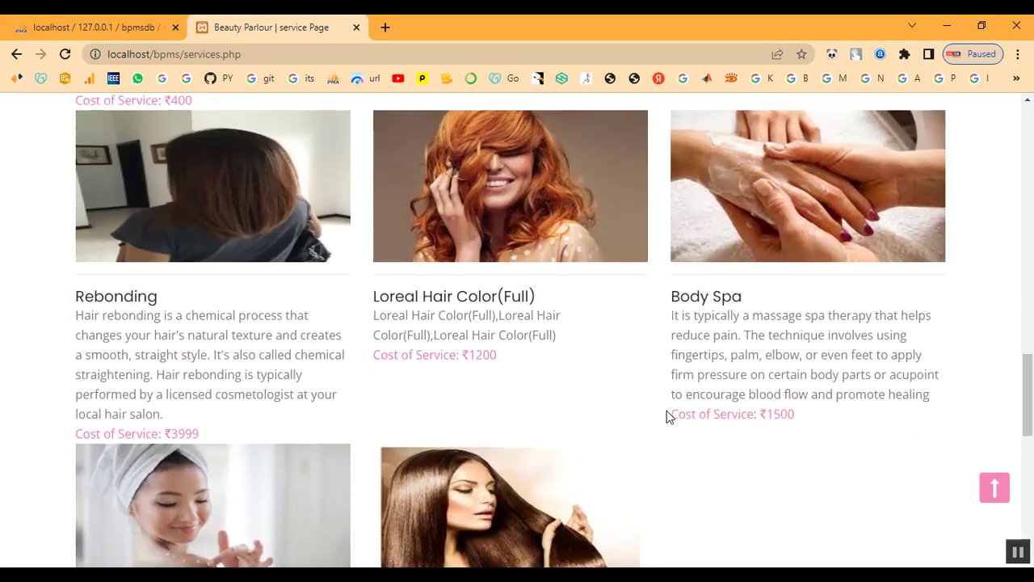
pyautogui.scroll(3, 667, 416)
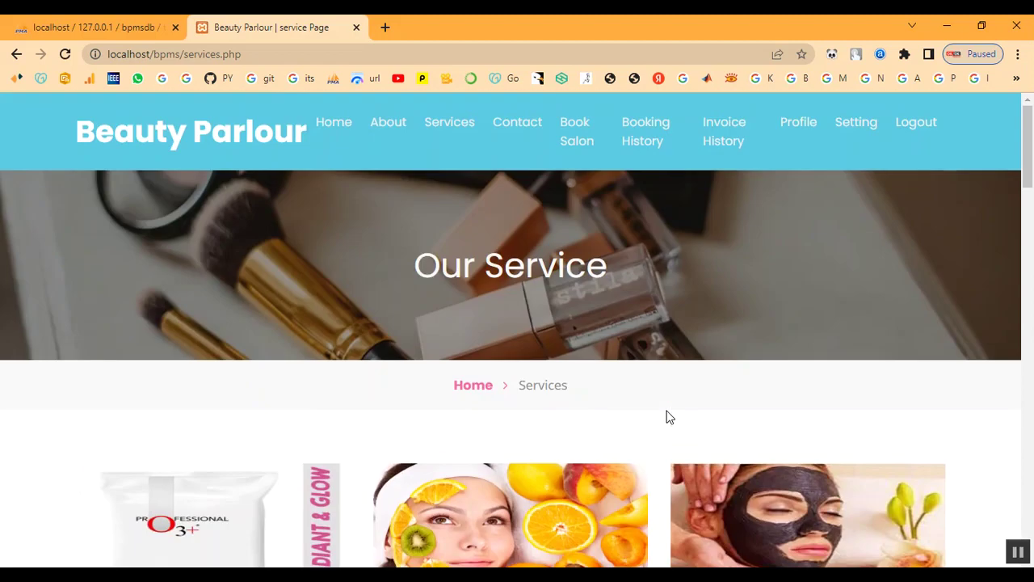
pyautogui.click(573, 143)
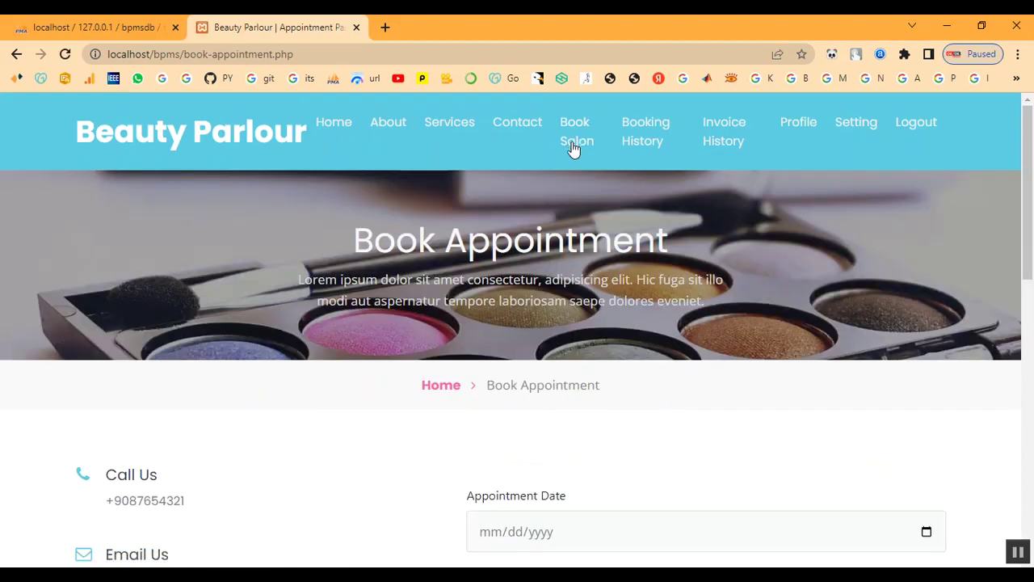
pyautogui.scroll(-4, 606, 361)
pyautogui.click(925, 229)
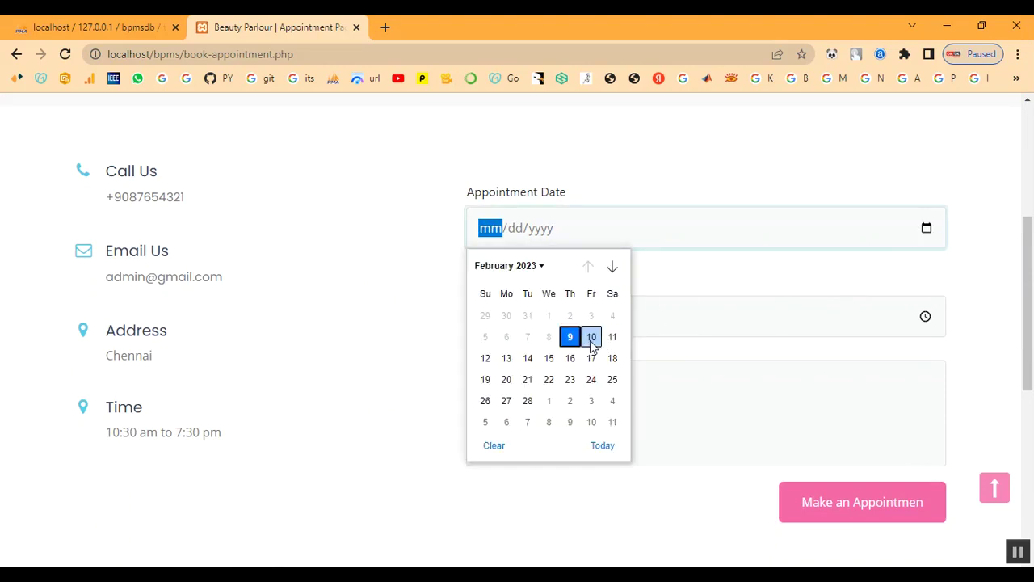
pyautogui.click(590, 337)
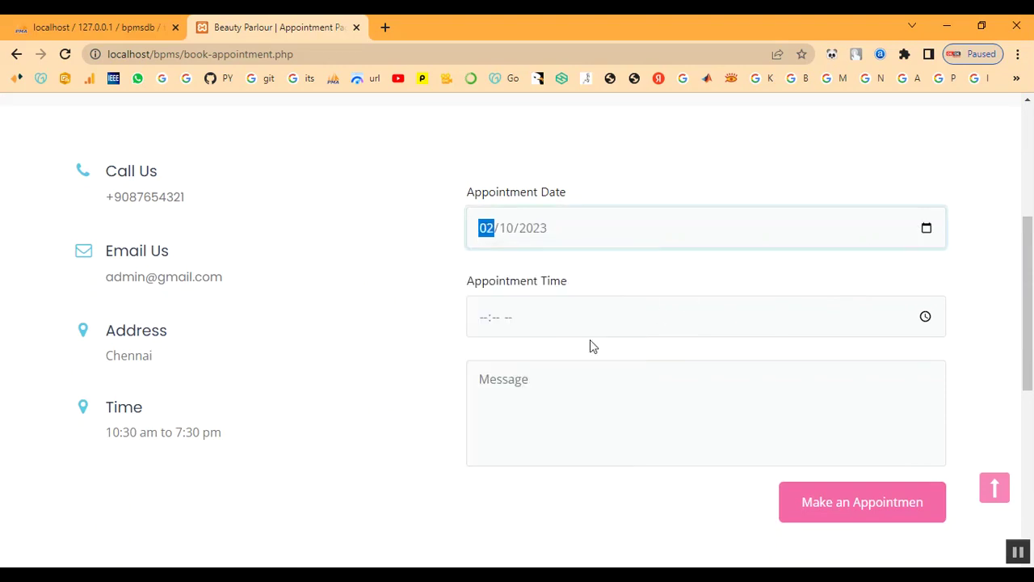
# Set the appointment time to 10:00 AM in the time picker.
pyautogui.click(925, 316)
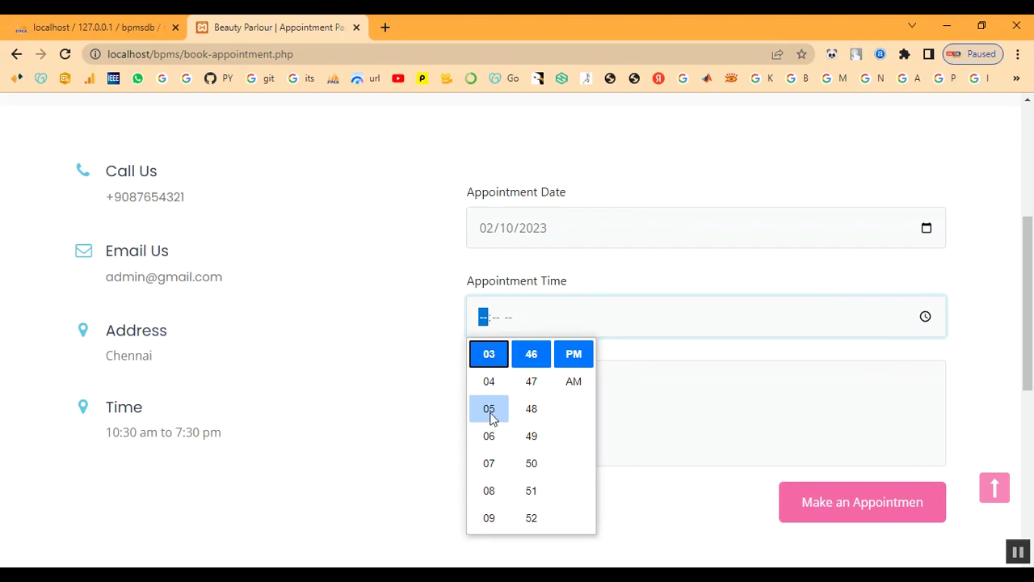
pyautogui.scroll(2, 491, 418)
pyautogui.click(490, 382)
pyautogui.scroll(4, 525, 397)
pyautogui.scroll(7, 525, 404)
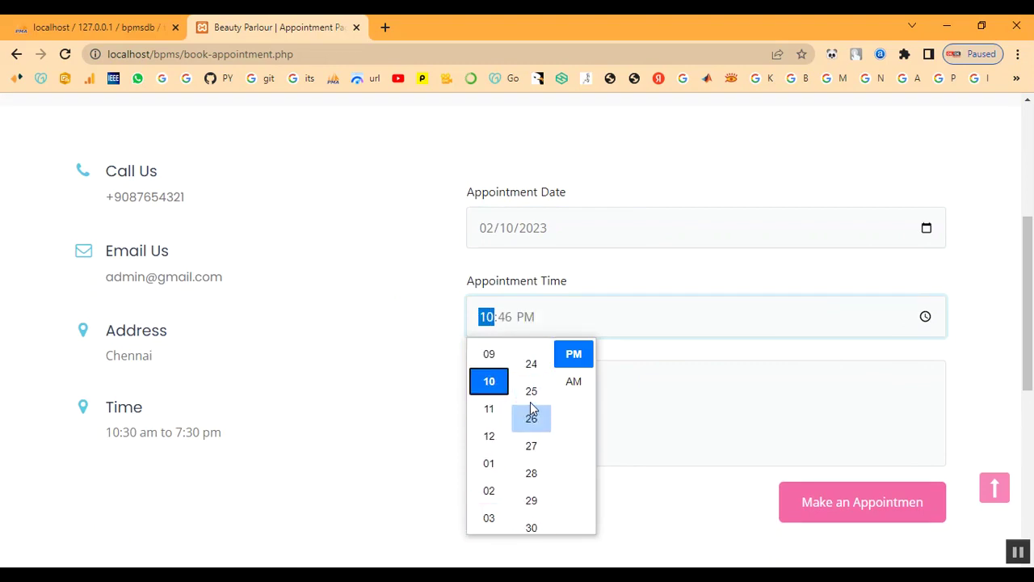
pyautogui.scroll(2, 531, 407)
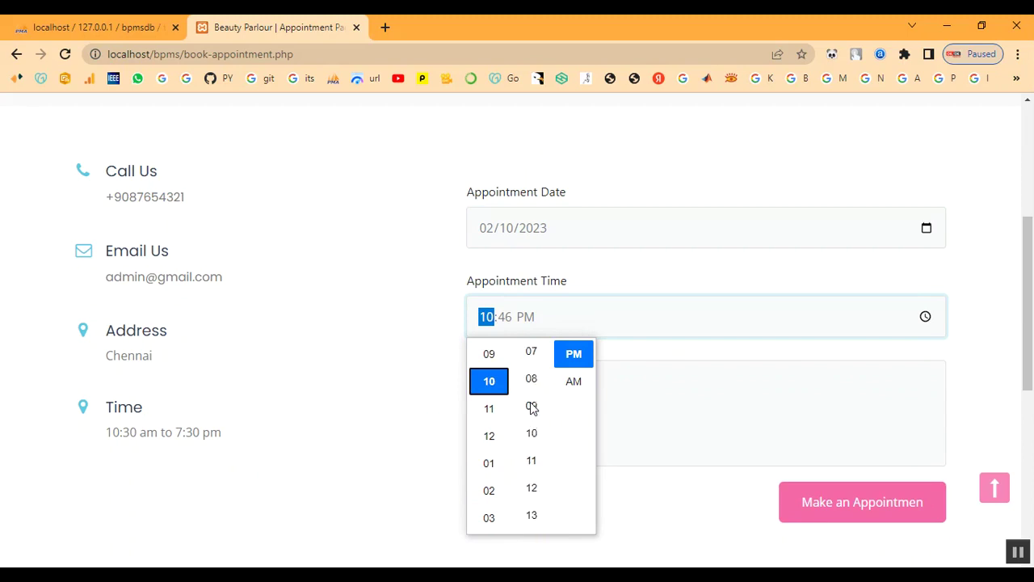
pyautogui.scroll(2, 532, 402)
pyautogui.scroll(3, 532, 401)
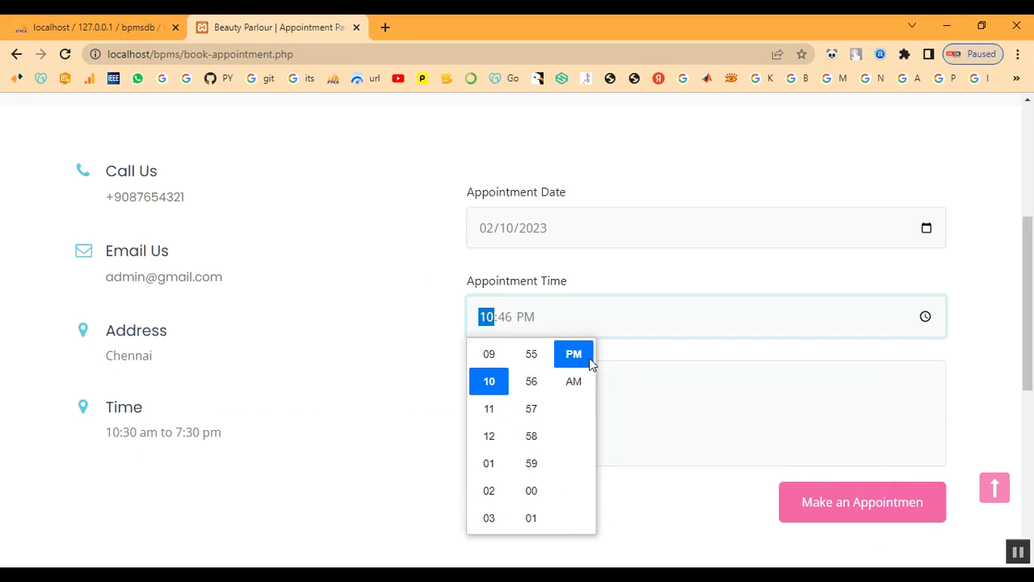
pyautogui.click(575, 381)
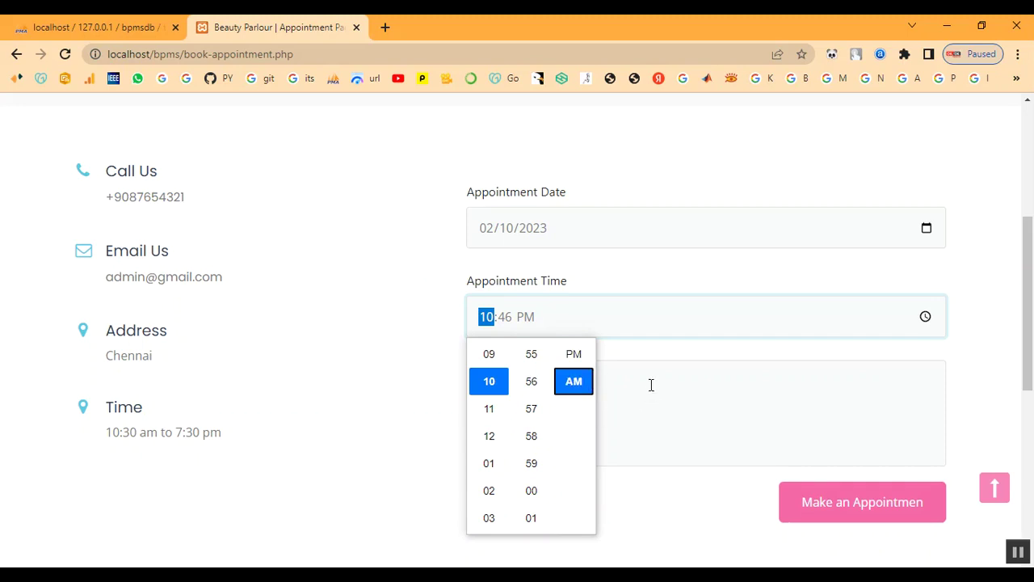
pyautogui.scroll(-3, 540, 462)
pyautogui.scroll(2, 541, 449)
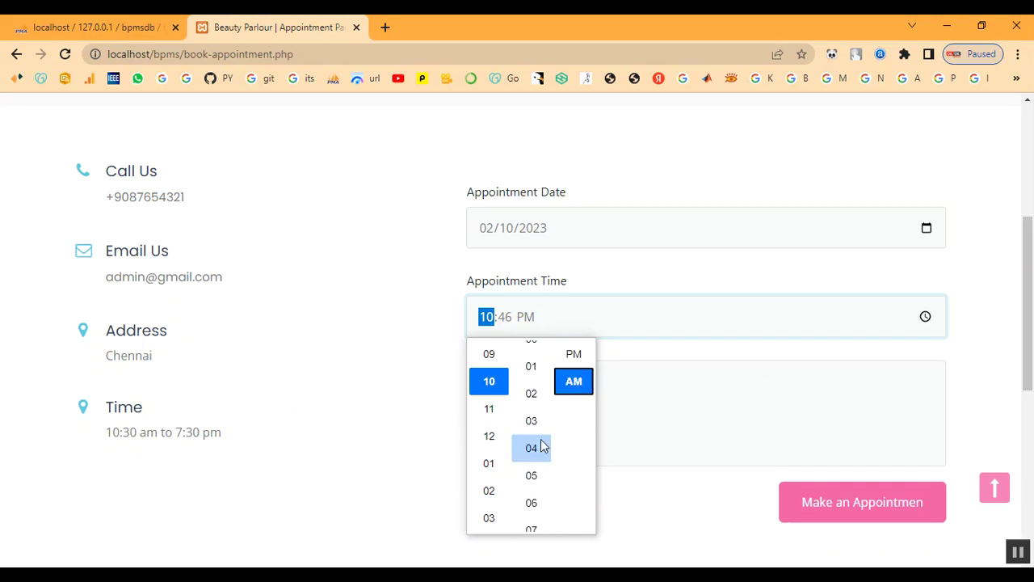
pyautogui.scroll(1, 536, 396)
pyautogui.click(538, 355)
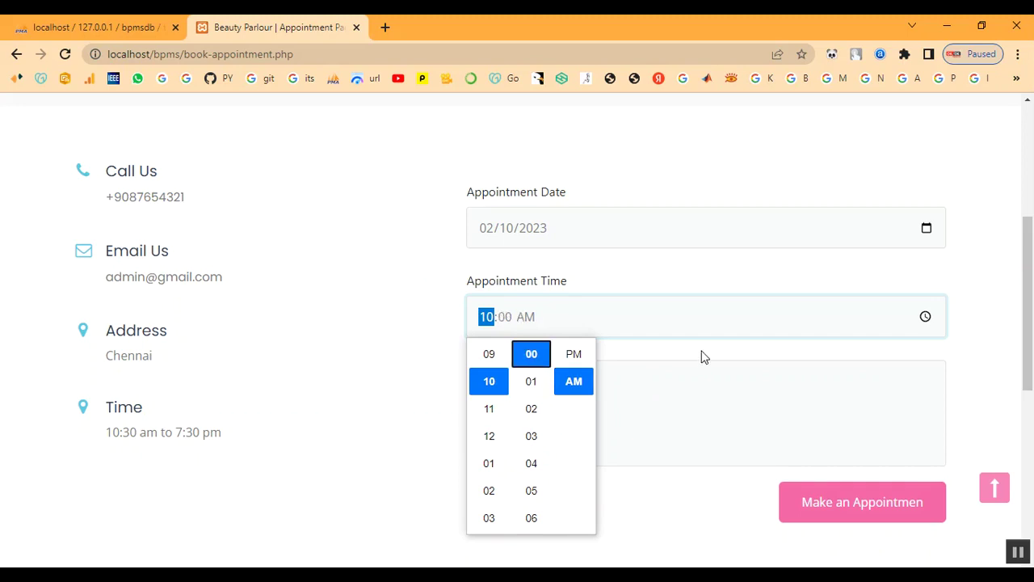
pyautogui.click(652, 392)
# Enter 'Keratin Treatment' as the message and submit the appointment request.
pyautogui.click(562, 411)
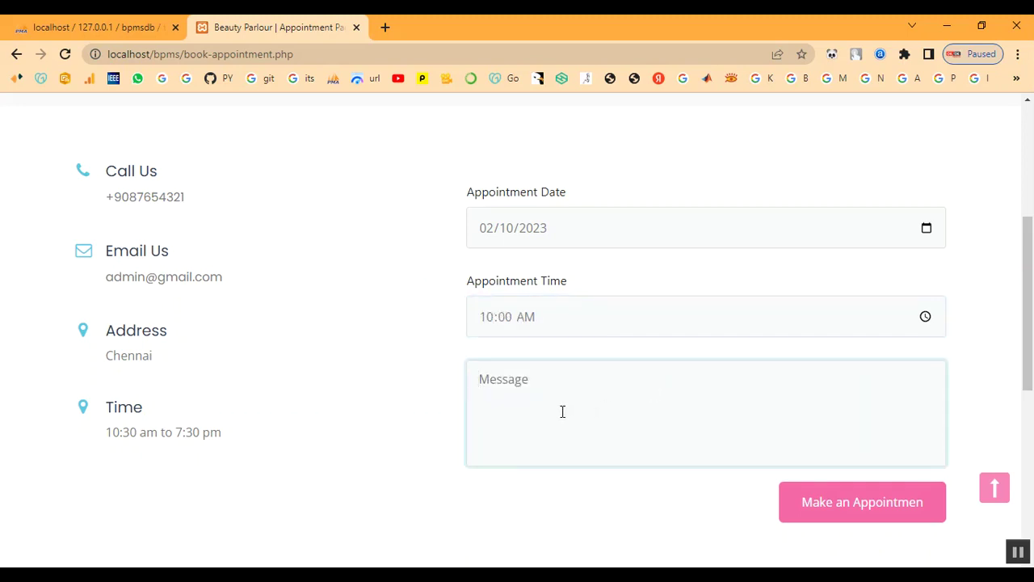
pyautogui.write('I')
pyautogui.press('BackSpace')
pyautogui.write('Keratin Treatment')
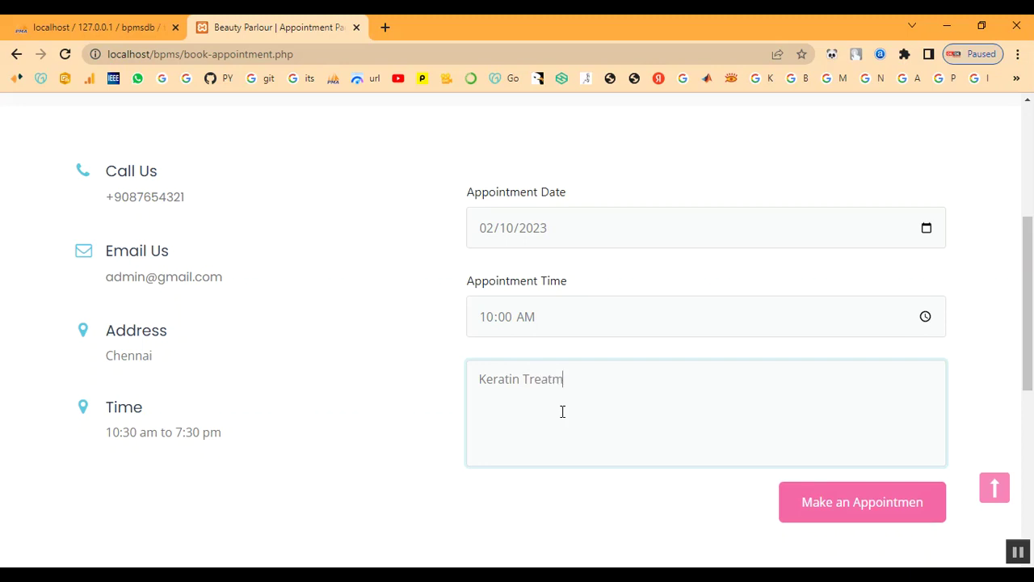
pyautogui.click(812, 501)
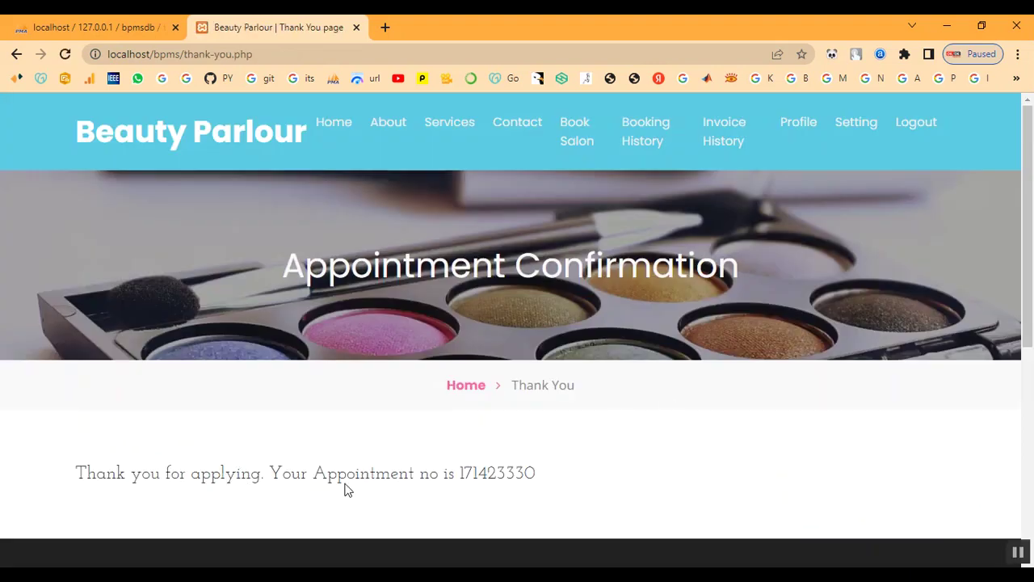
# Copy the new appointment number from the booking confirmation message.
pyautogui.moveTo(460, 472); pyautogui.dragTo(547, 478)
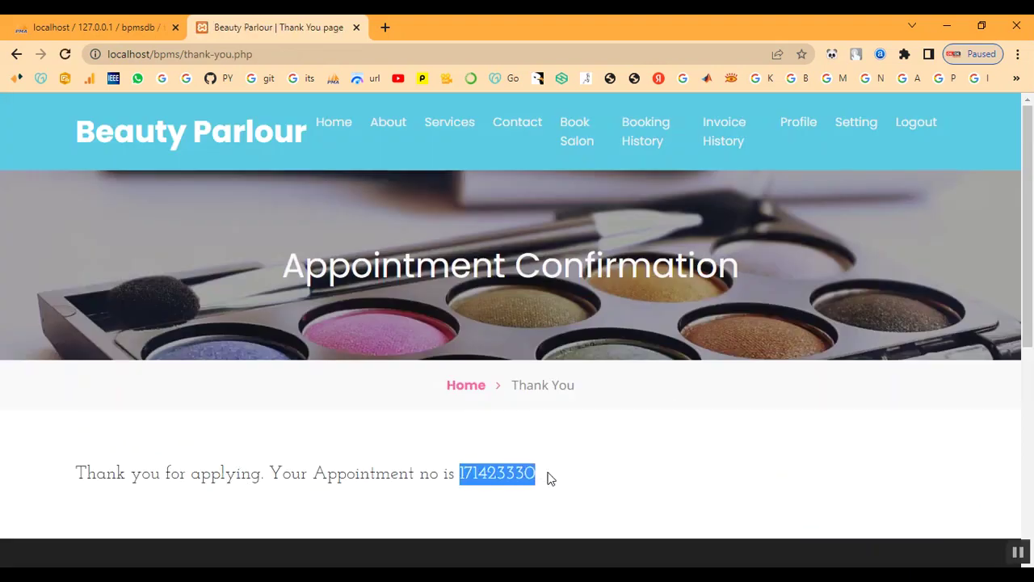
pyautogui.rightClick(493, 478)
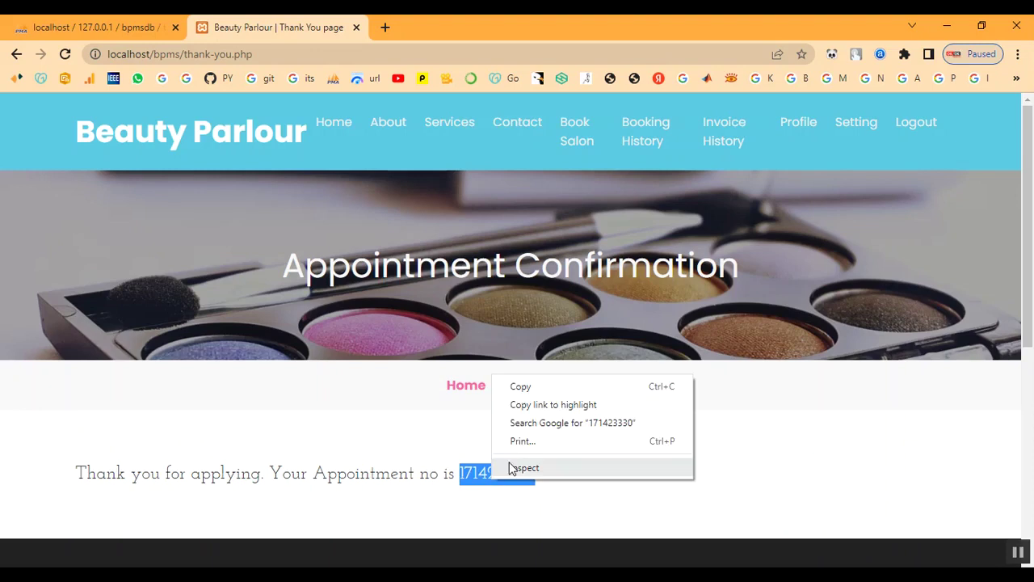
pyautogui.click(541, 387)
pyautogui.moveTo(71, 483); pyautogui.dragTo(607, 489)
pyautogui.click(632, 489)
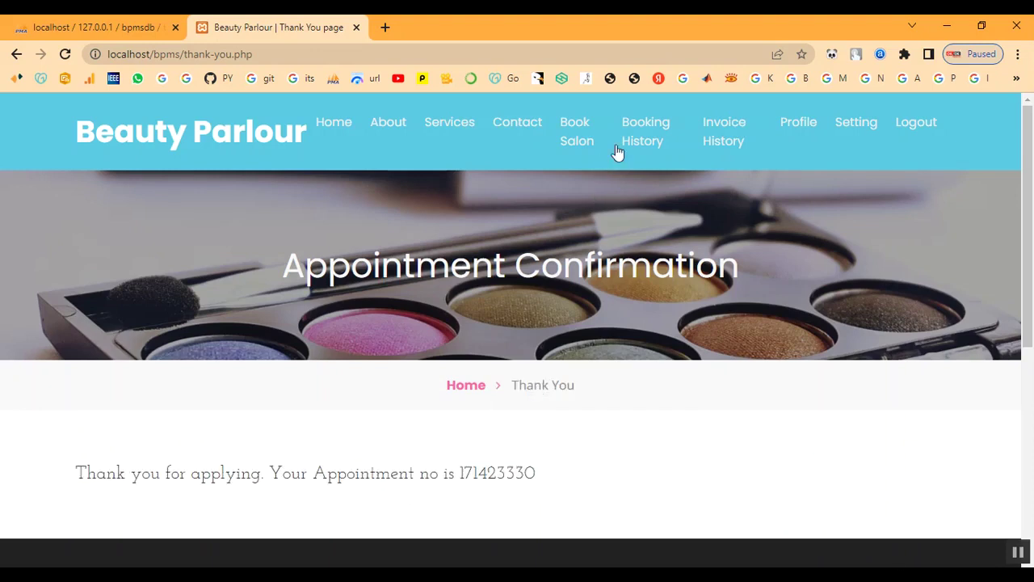
# View the appointment from Booking History, confirm status Not Updated Yet, and return to the list.
pyautogui.click(650, 139)
pyautogui.scroll(-1, 723, 434)
pyautogui.scroll(-2, 723, 434)
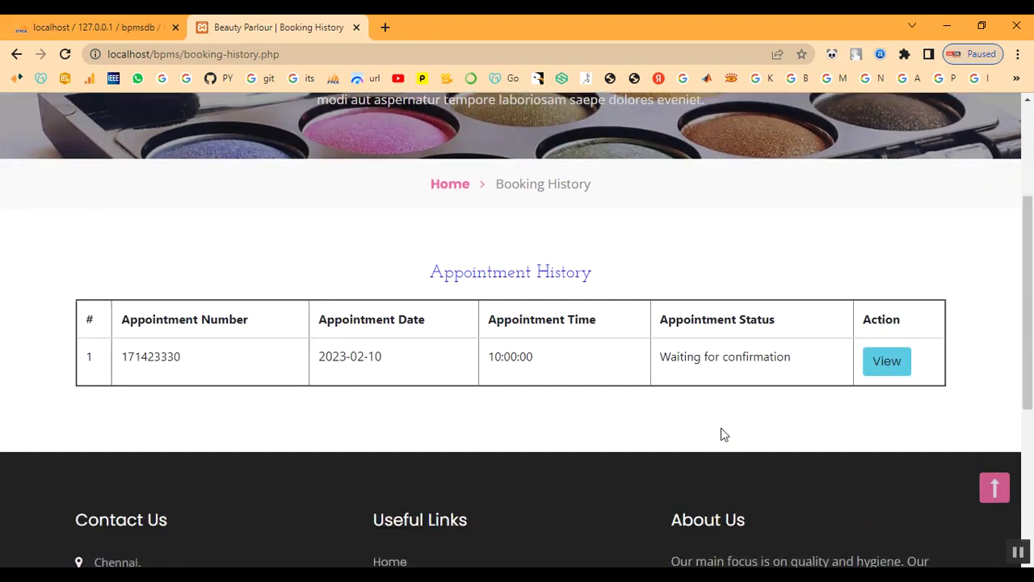
pyautogui.click(896, 340)
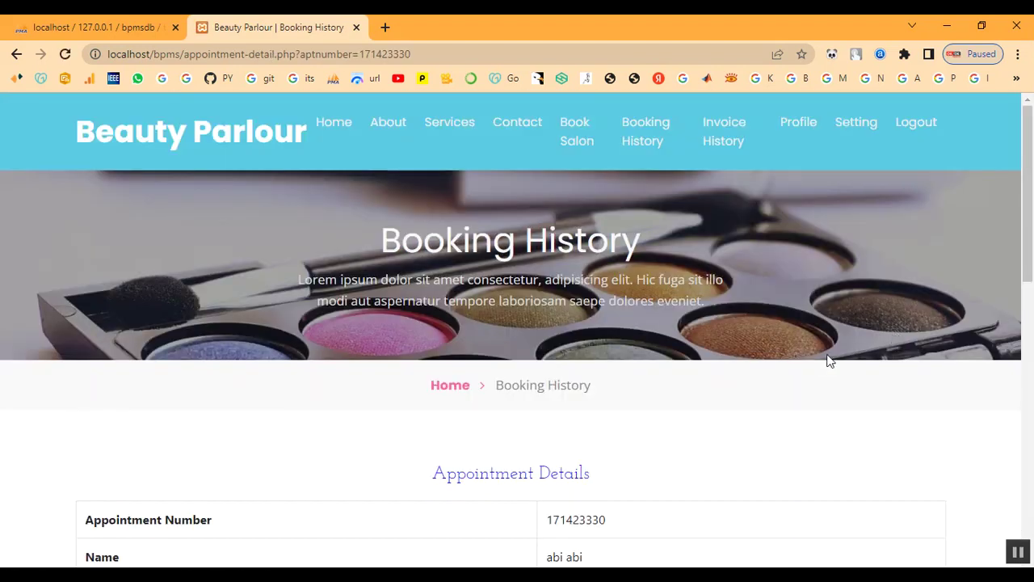
pyautogui.scroll(-4, 828, 358)
pyautogui.moveTo(565, 472); pyautogui.dragTo(692, 489)
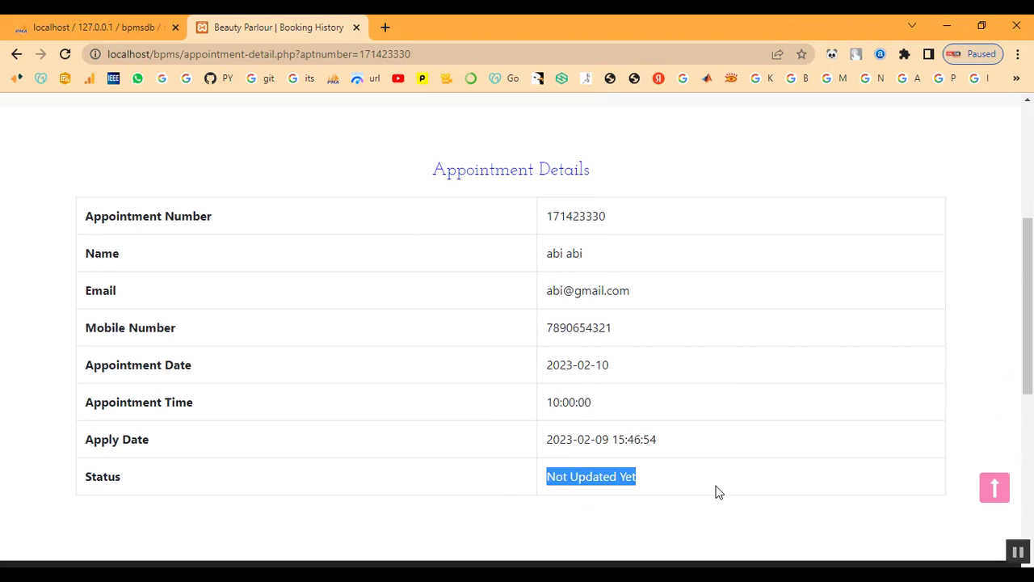
pyautogui.scroll(4, 716, 491)
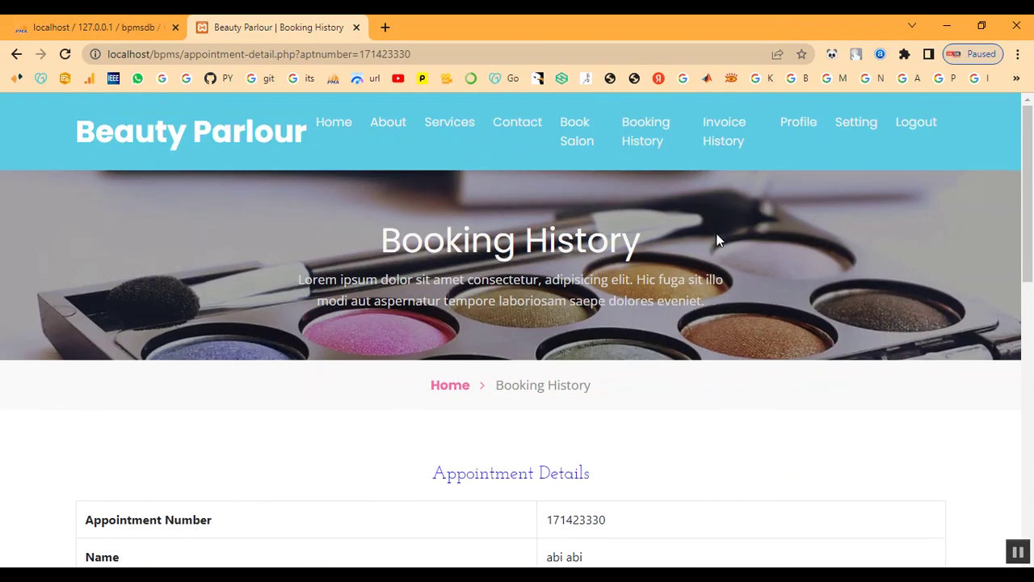
pyautogui.click(647, 147)
# Browse the Invoice History and Profile pages.
pyautogui.click(740, 136)
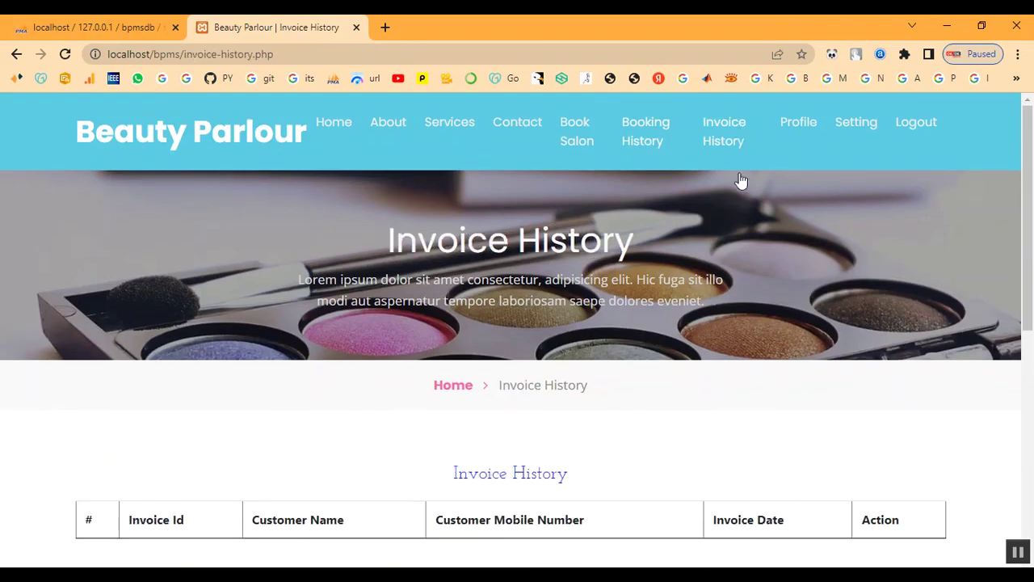
pyautogui.scroll(-3, 741, 182)
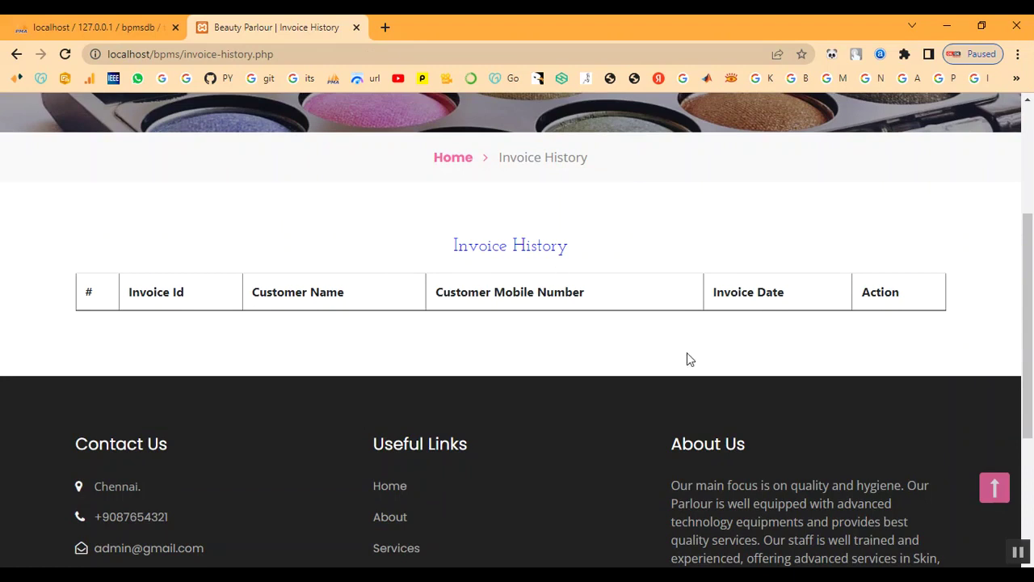
pyautogui.scroll(3, 687, 353)
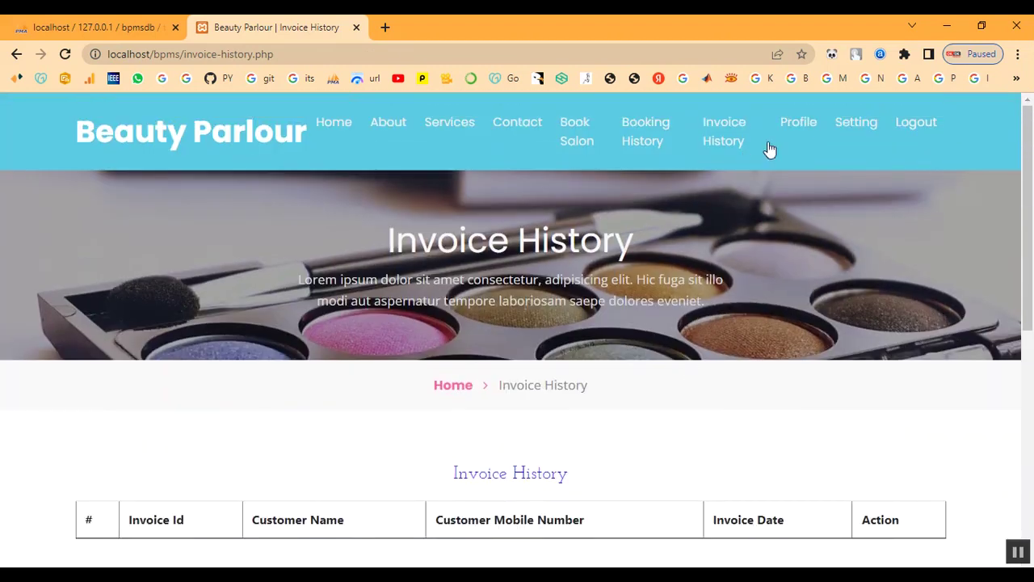
pyautogui.click(794, 126)
pyautogui.scroll(-8, 711, 347)
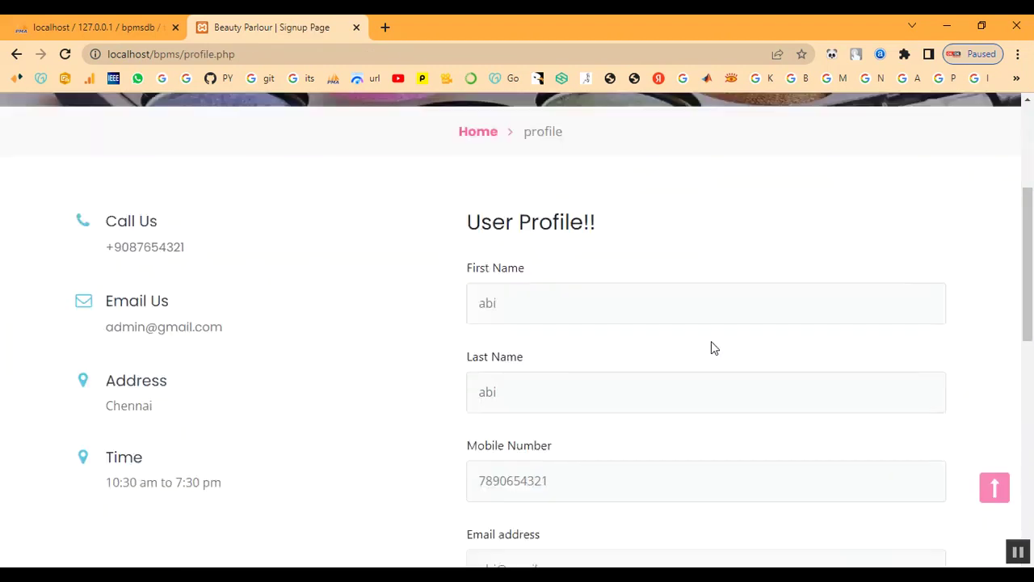
pyautogui.scroll(8, 700, 355)
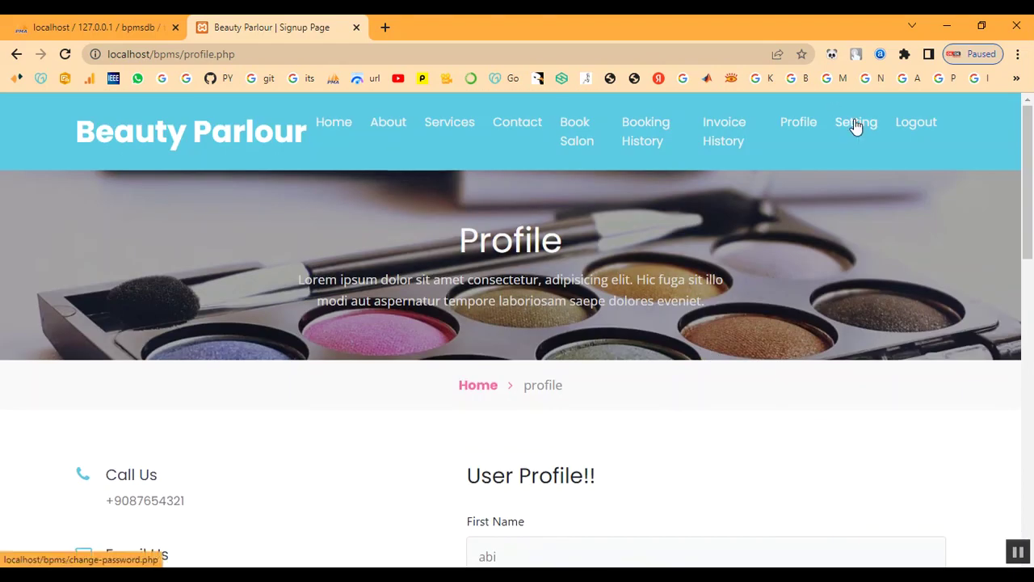
# Check the change-password Setting page, then log out of the customer account.
pyautogui.click(855, 127)
pyautogui.scroll(-5, 806, 275)
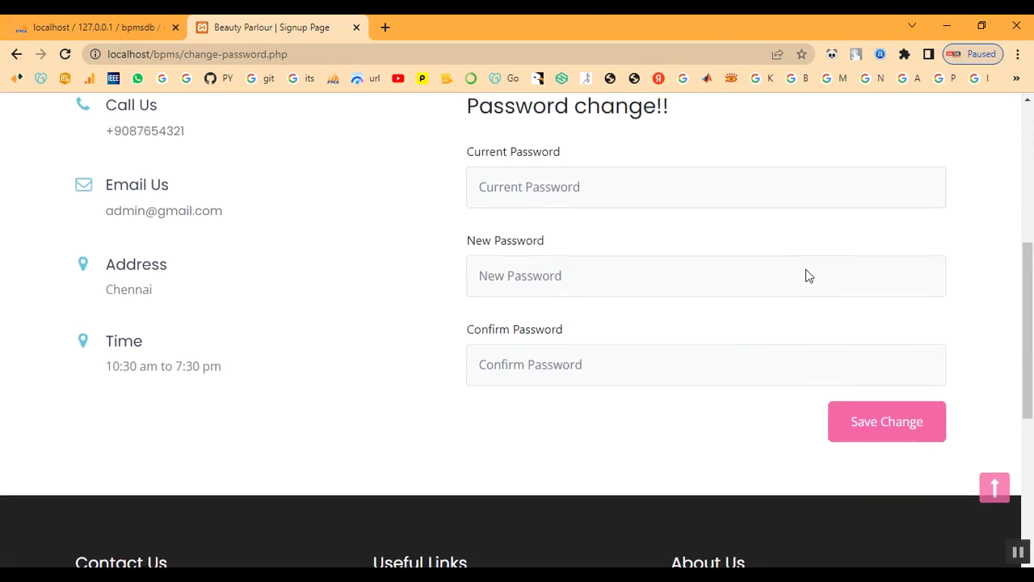
pyautogui.scroll(5, 806, 275)
pyautogui.click(929, 127)
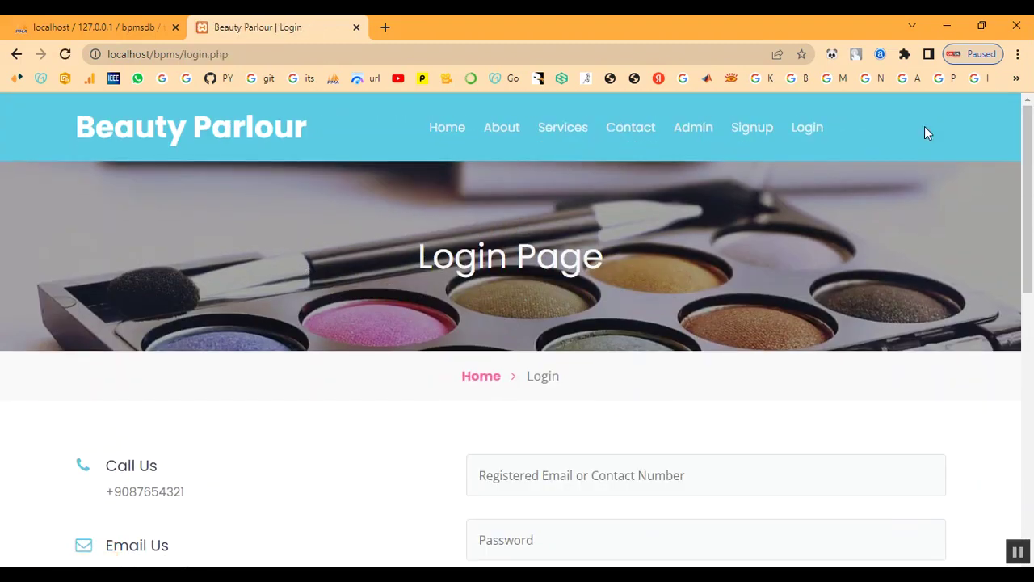
# Go from Home to the Admin page and sign in with the admin username and password.
pyautogui.click(478, 377)
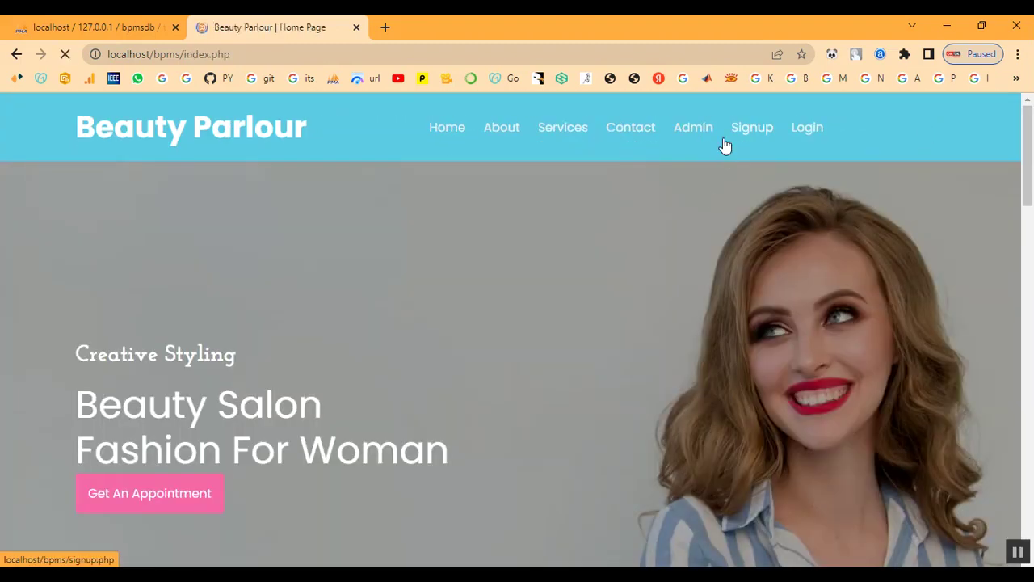
pyautogui.click(692, 129)
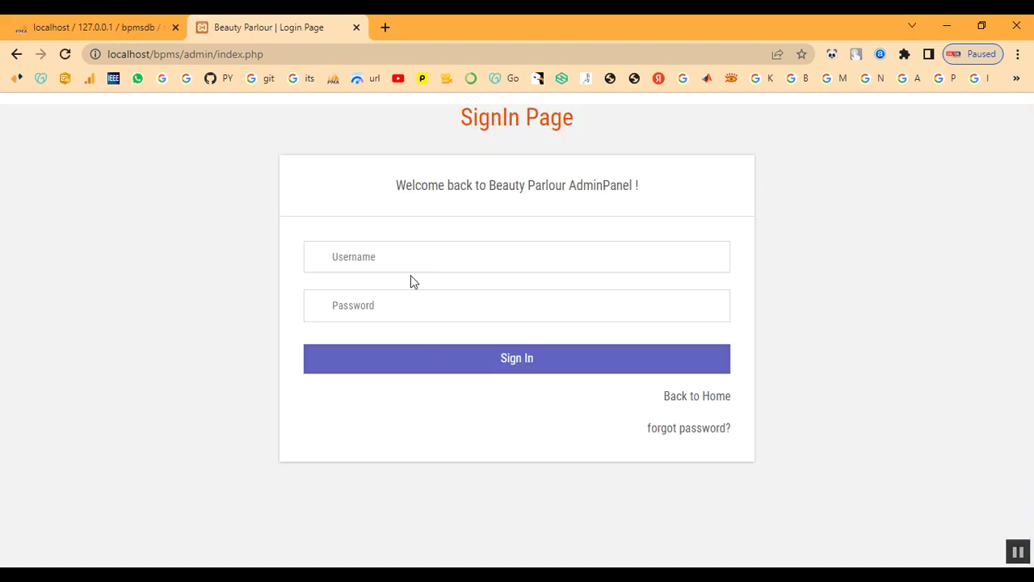
pyautogui.click(412, 265)
pyautogui.write('ad')
pyautogui.press('Tab')
pyautogui.write('T')
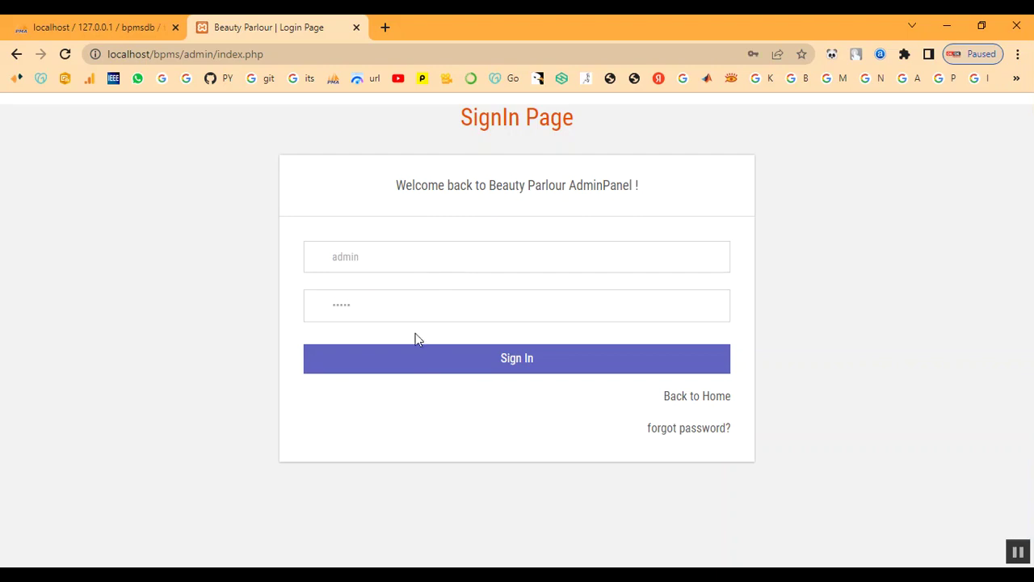
pyautogui.click(424, 356)
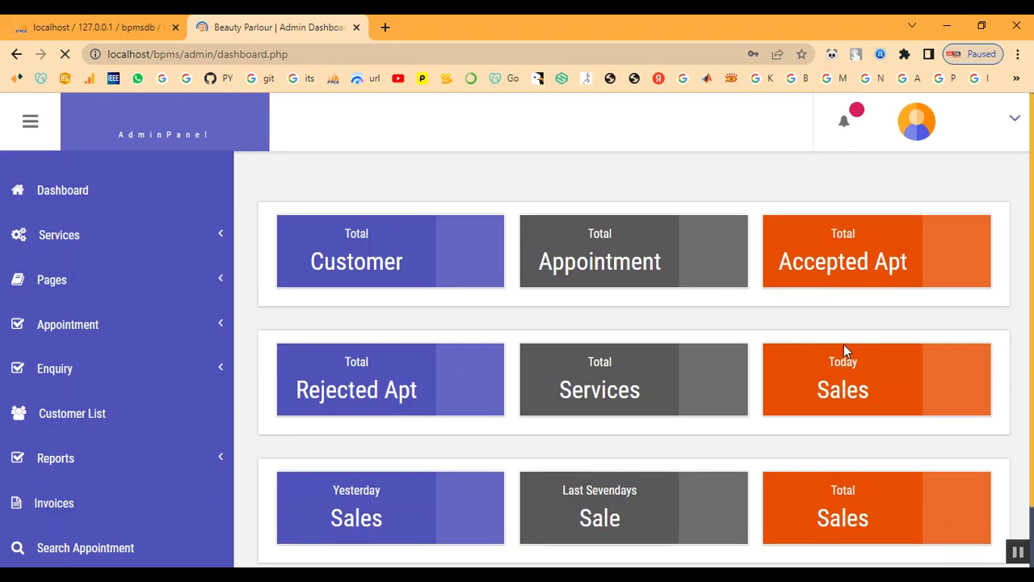
pyautogui.click(81, 328)
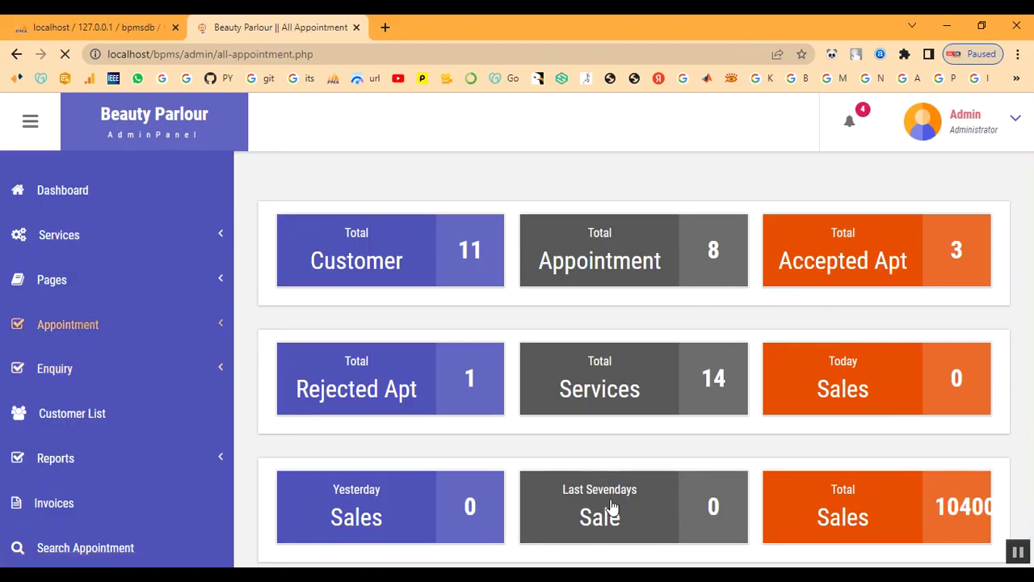
# Open the newest 2023-02-10 appointment's details from the list and notifications.
pyautogui.scroll(-3, 495, 386)
pyautogui.scroll(-4, 512, 464)
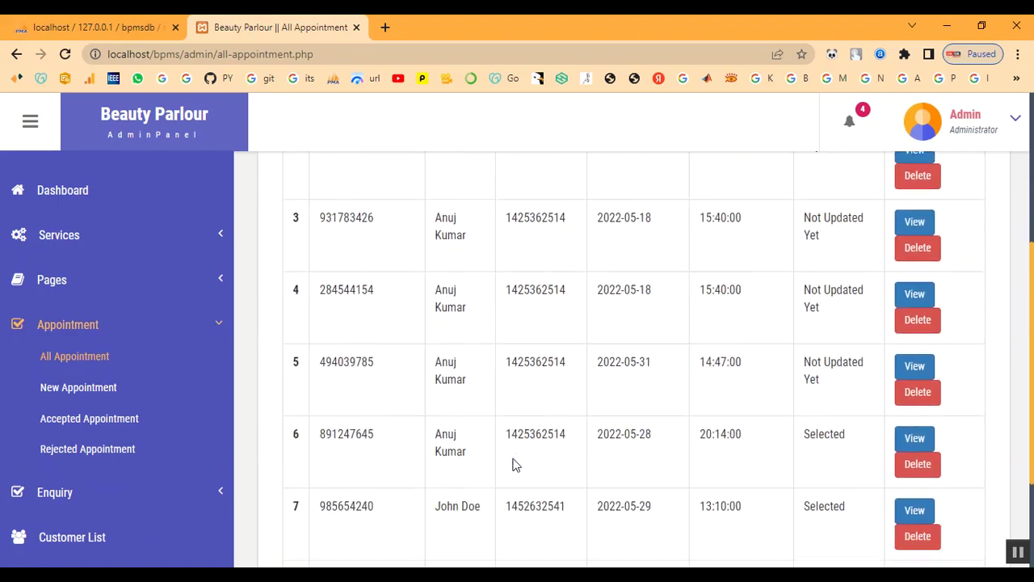
pyautogui.moveTo(434, 419); pyautogui.dragTo(842, 457)
pyautogui.click(842, 452)
pyautogui.click(916, 422)
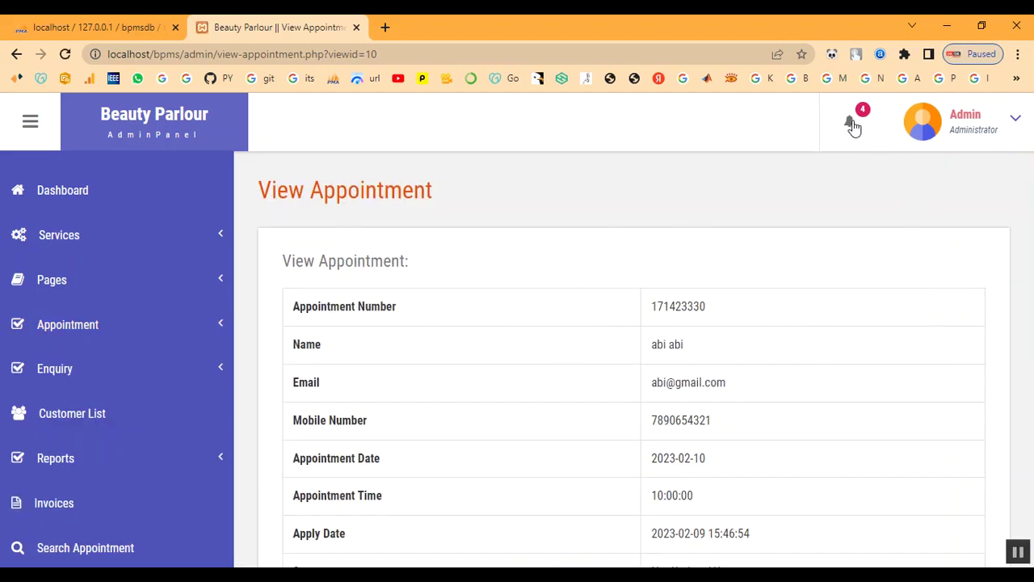
pyautogui.click(849, 123)
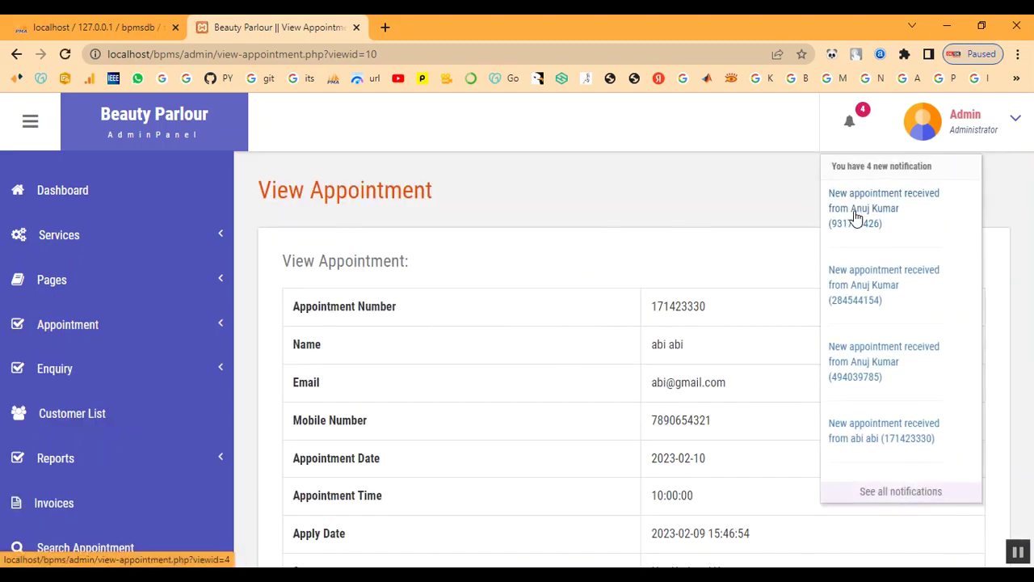
pyautogui.click(849, 444)
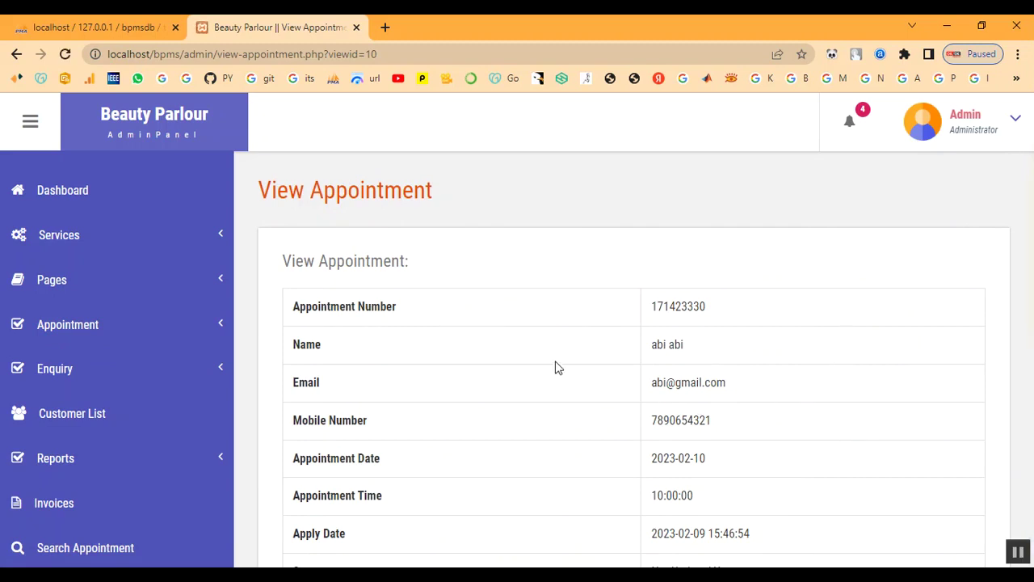
# Start typing the remark 'Your Appointm' in the Remark box.
pyautogui.scroll(-2, 846, 357)
pyautogui.scroll(-2, 846, 357)
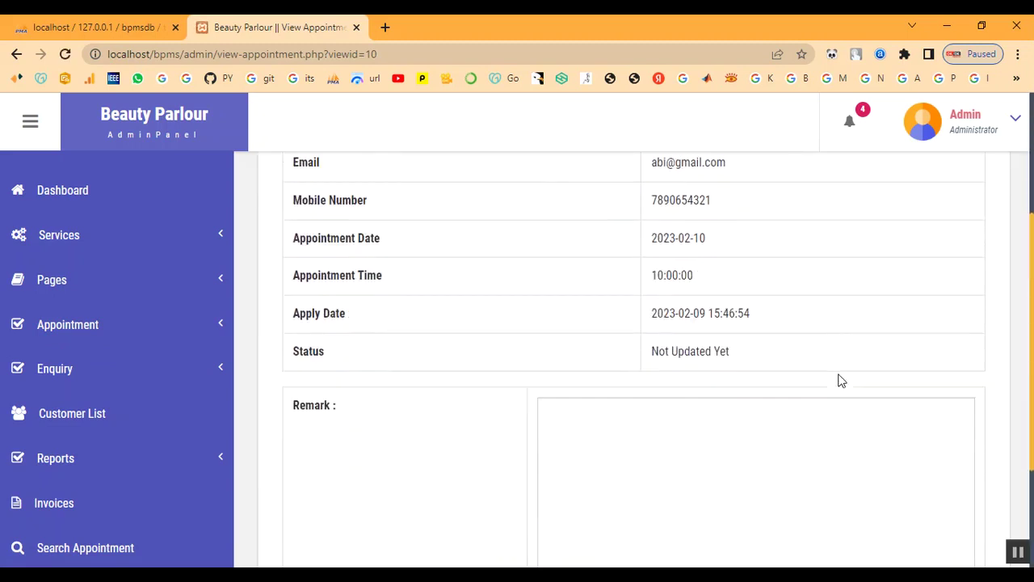
pyautogui.scroll(2, 744, 374)
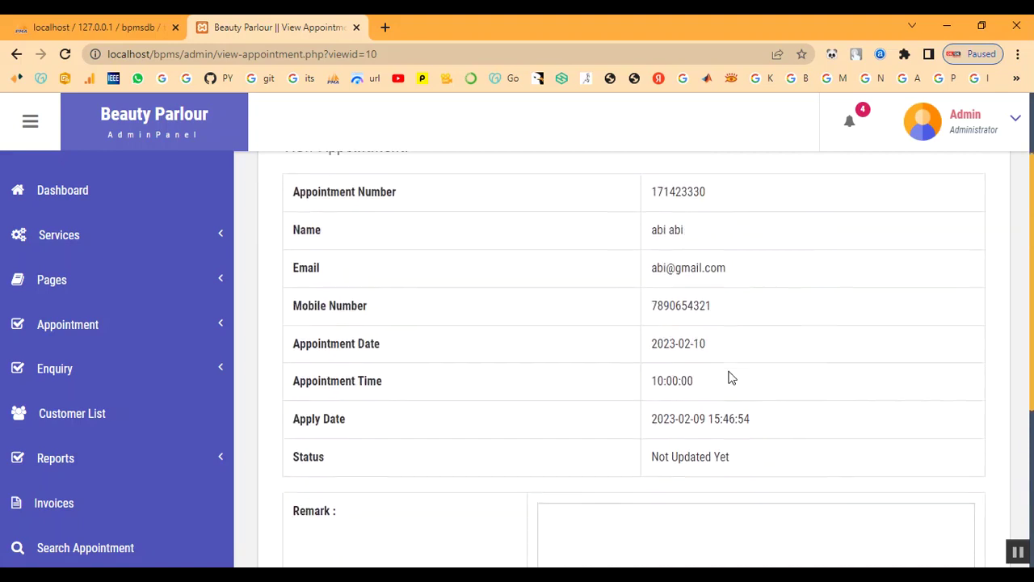
pyautogui.scroll(-3, 727, 388)
pyautogui.click(722, 399)
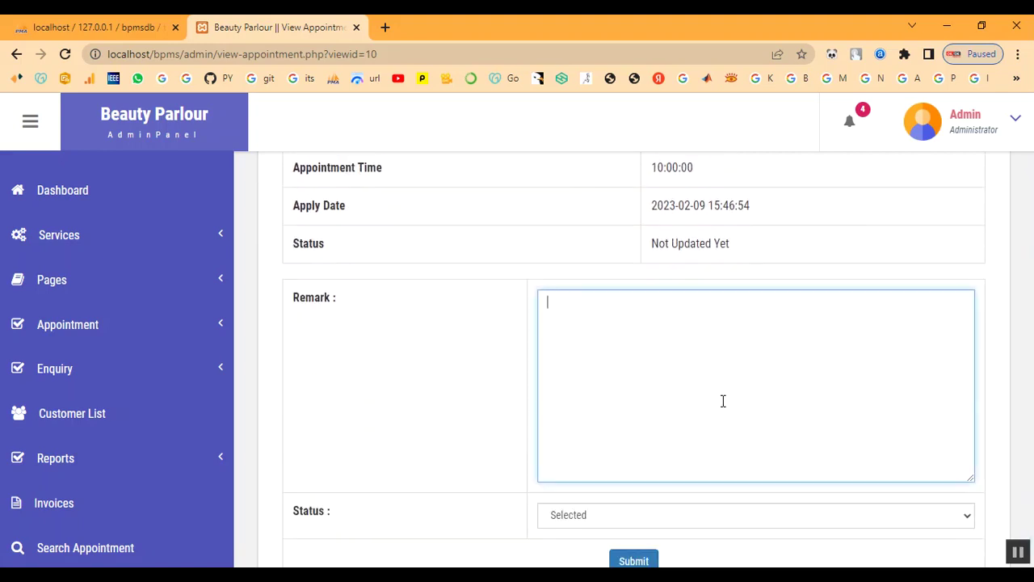
pyautogui.write('Your Appoin')
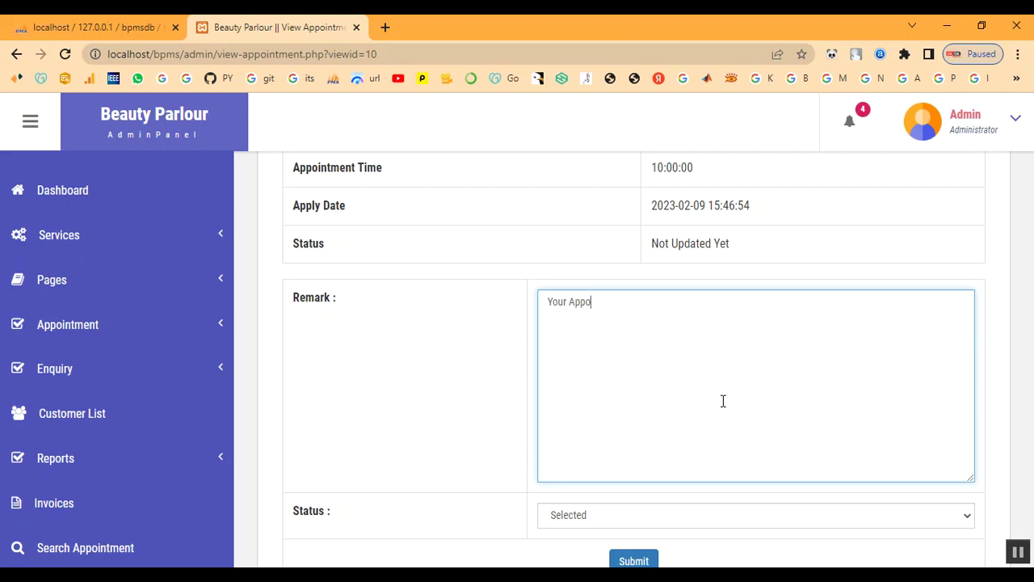